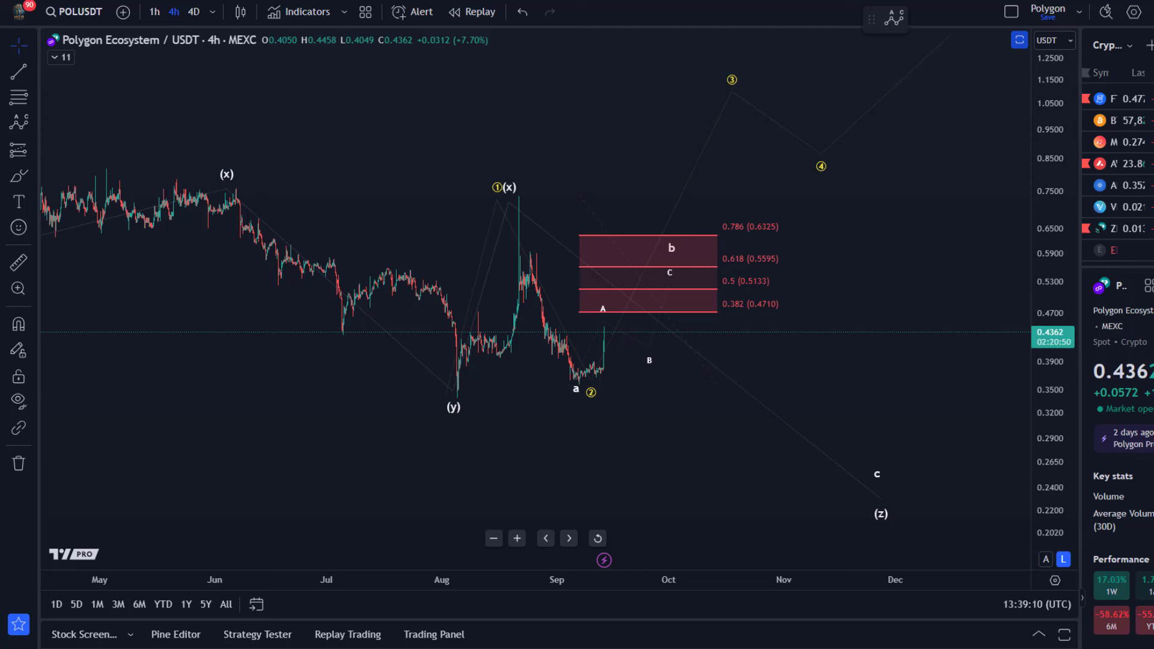
Step: Pull the projected Elliott impulse's wave 3 point down to about 1.01
scroll(709, 234, "down", 5)
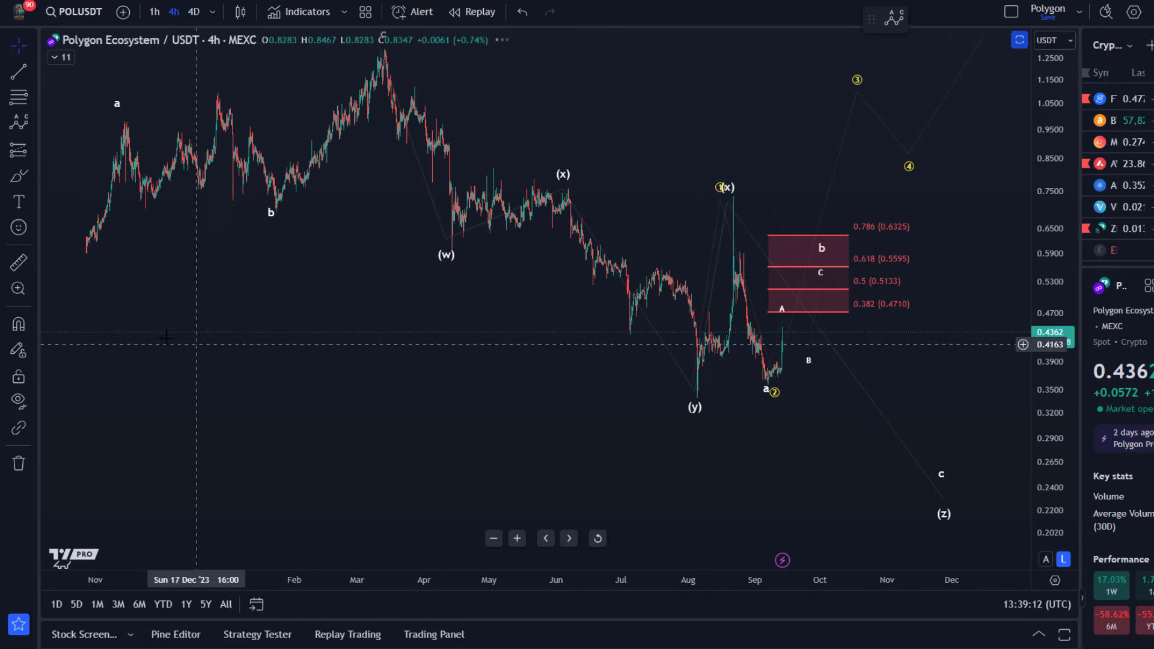
left_click_drag(195, 330, 313, 327)
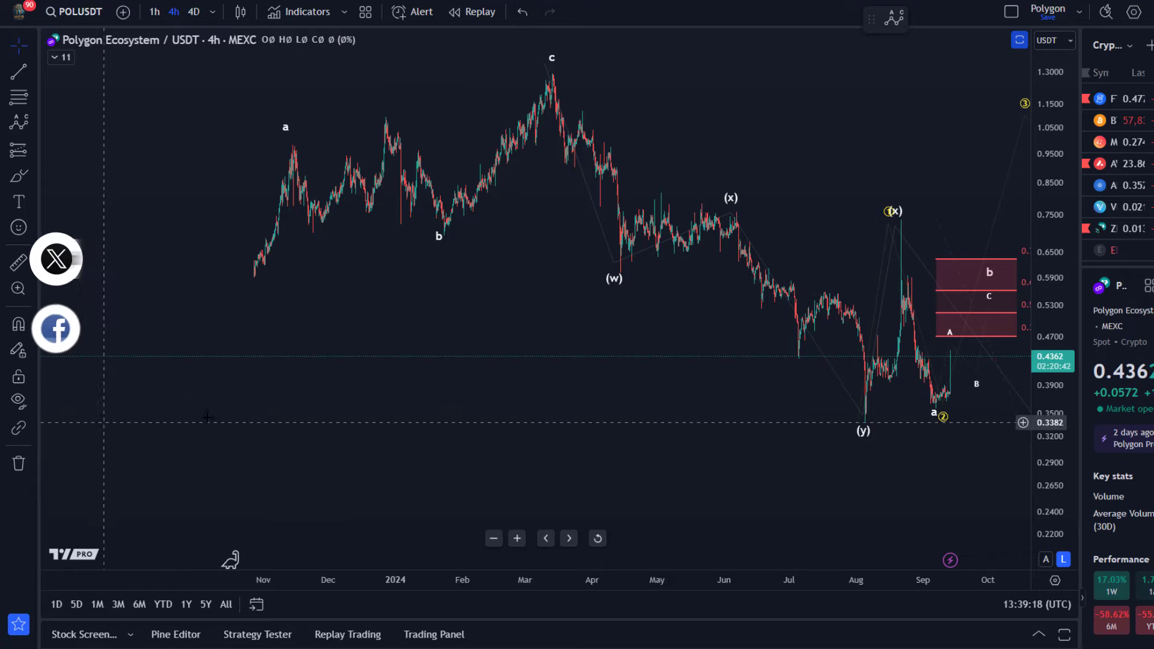
scroll(551, 183, "up", 5)
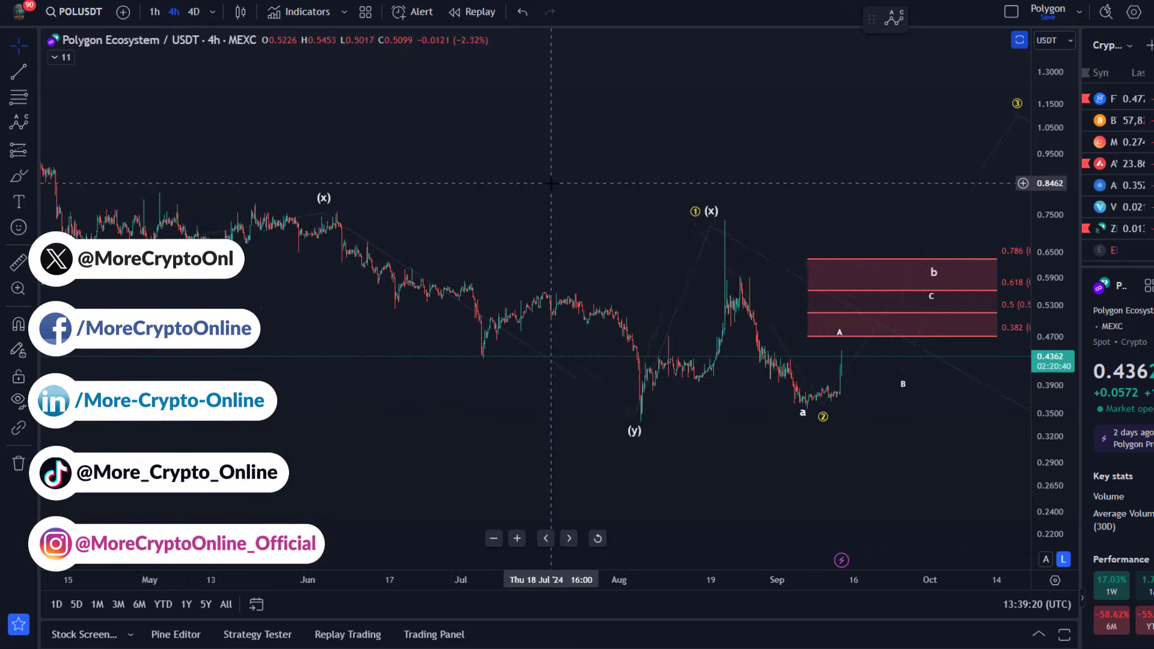
scroll(622, 126, "up", 5)
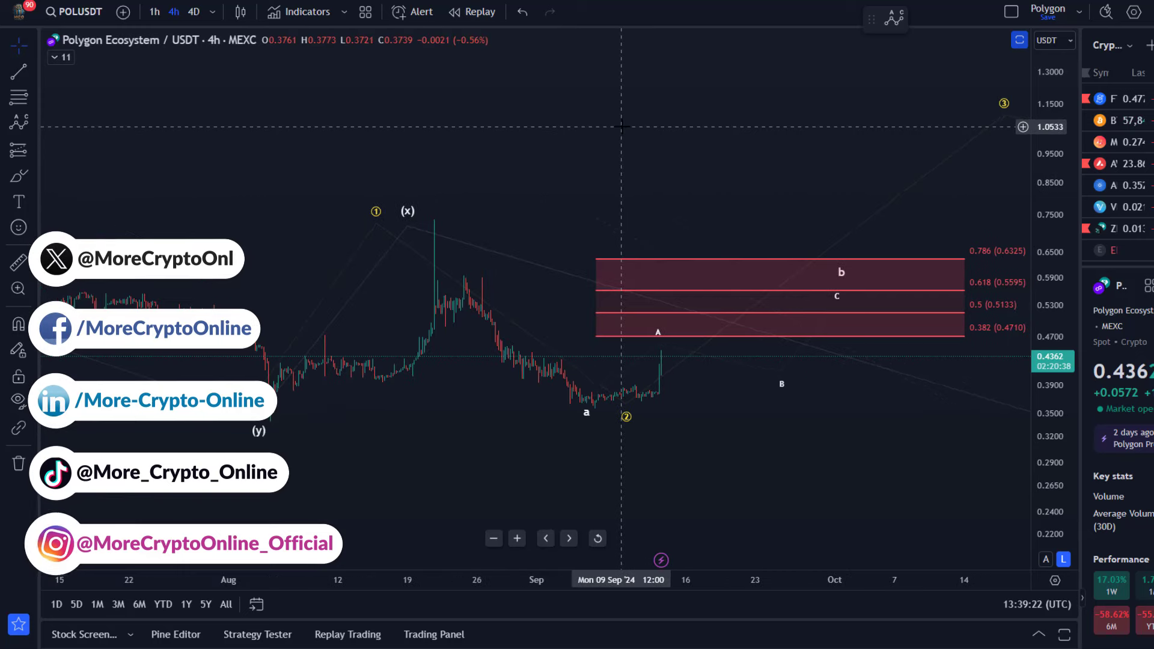
scroll(621, 126, "down", 5)
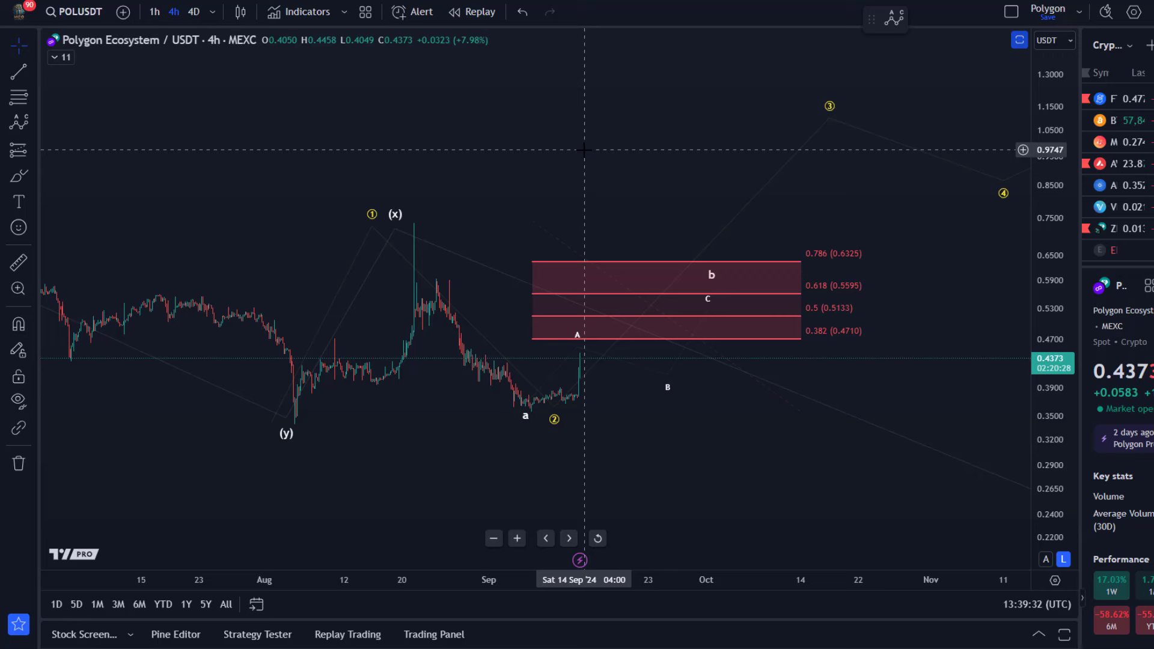
scroll(609, 198, "down", 2)
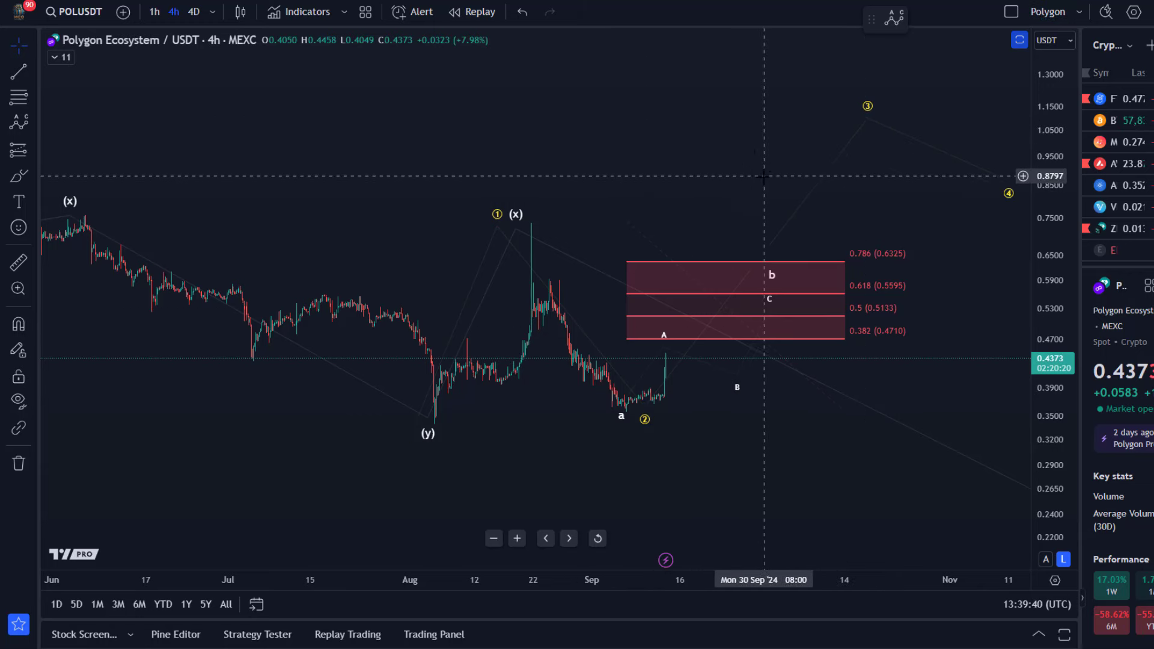
left_click_drag(743, 136, 464, 174)
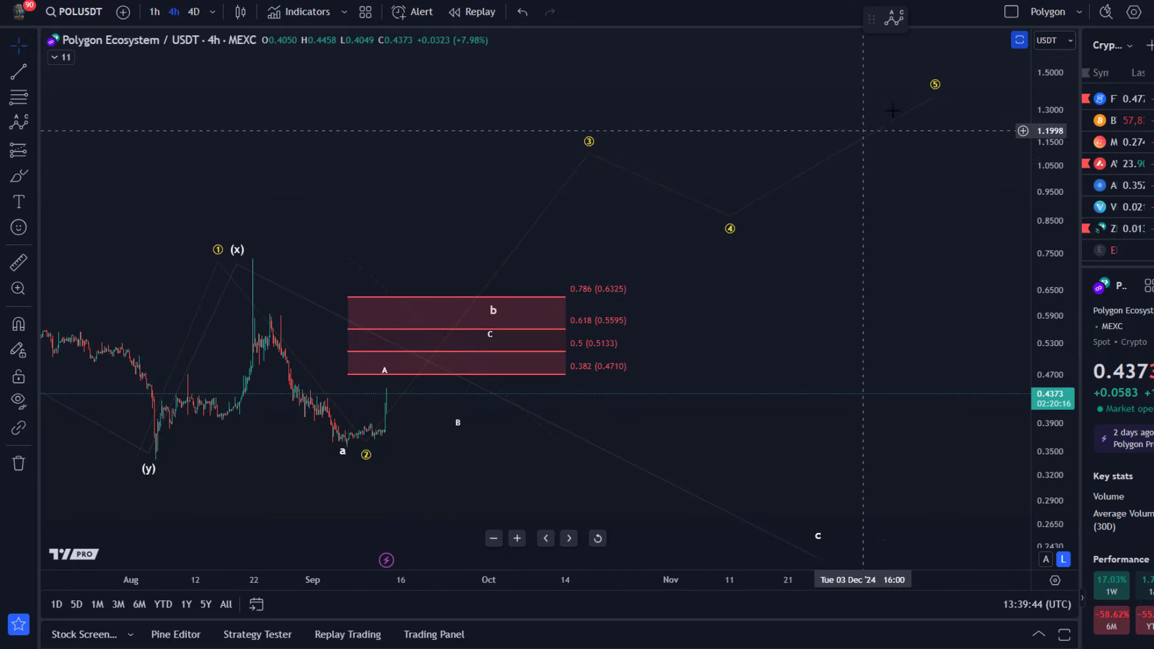
mouse_move(394, 232)
left_mouse_down()
mouse_move(462, 233)
mouse_move(466, 247)
left_mouse_up()
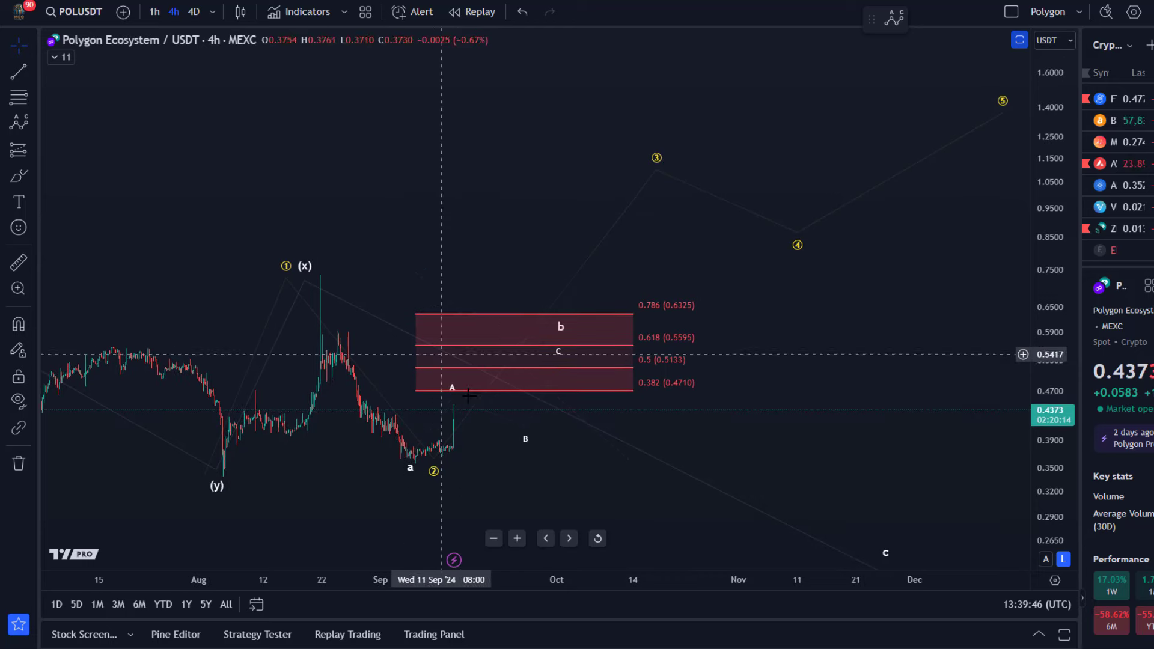
left_click(621, 159)
left_click_drag(621, 158, 619, 192)
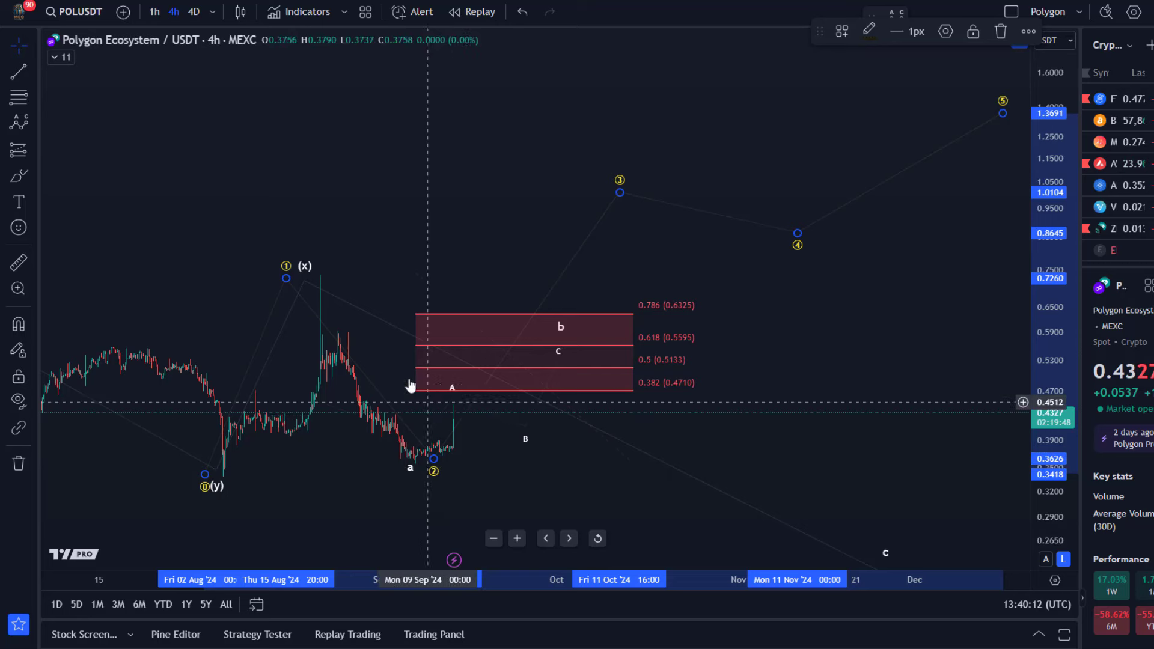
Step: Move the a-b-c wave's C point onto the 0.618 level and raise B to about 0.42
scroll(421, 397, "up", 3)
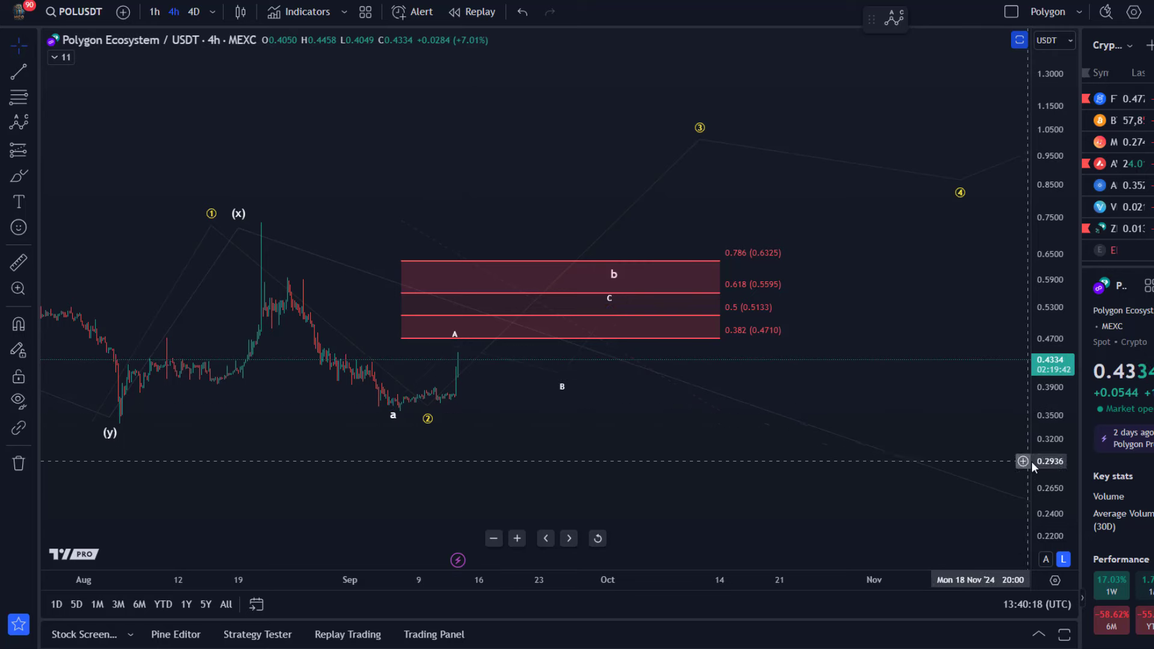
left_click(453, 376)
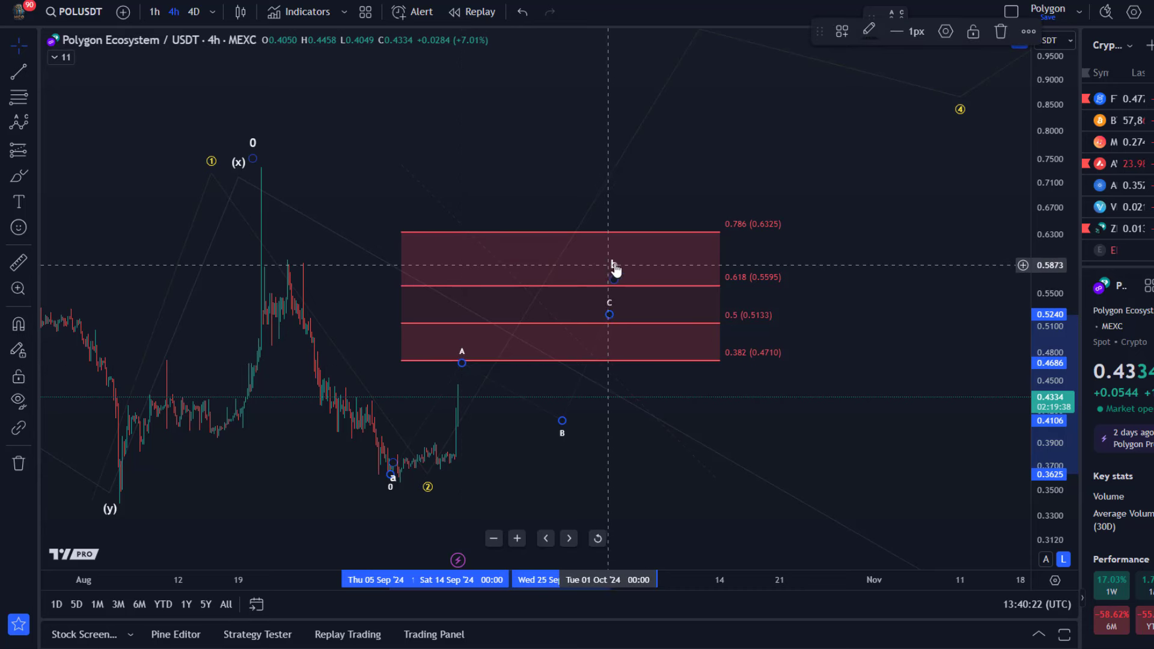
left_click(612, 272)
left_click_drag(609, 313, 610, 287)
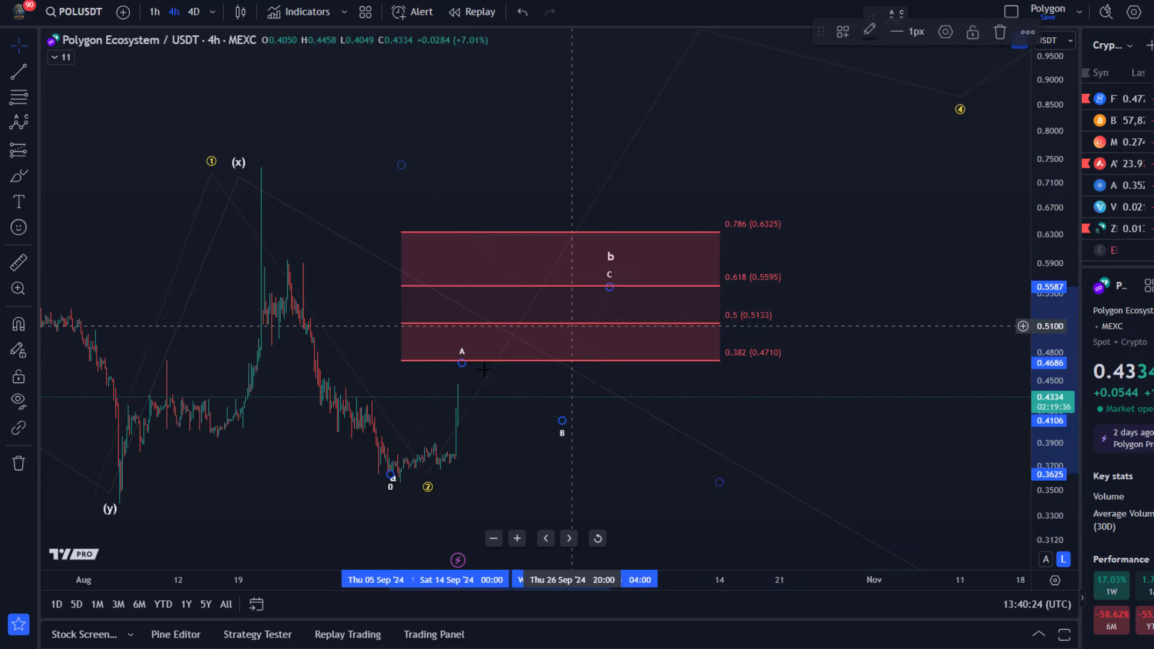
left_click_drag(562, 421, 568, 406)
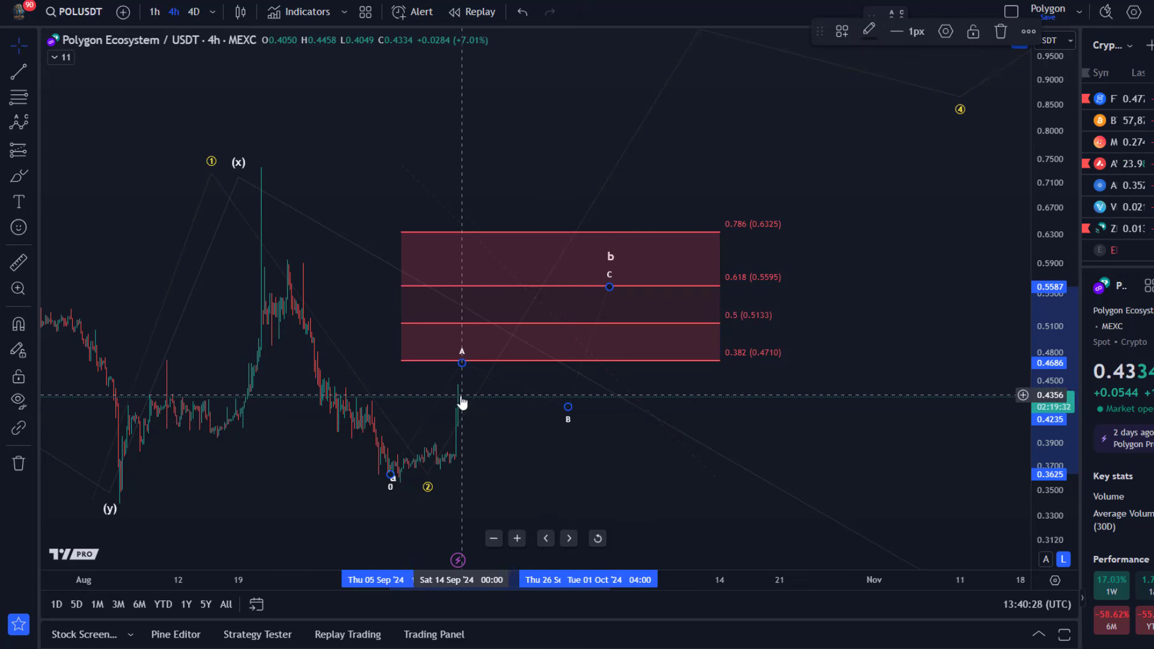
Step: Pull the c point up into the Fibonacci retracement zone
left_click(428, 488)
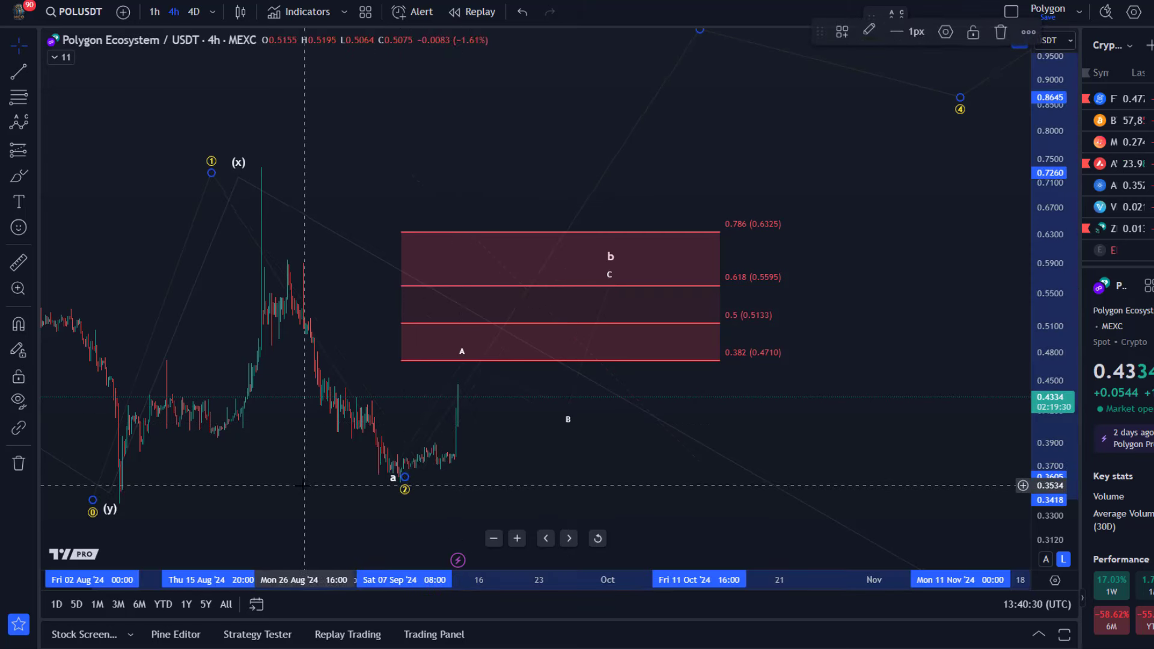
scroll(523, 482, "down", 3)
left_click_drag(563, 449, 715, 293)
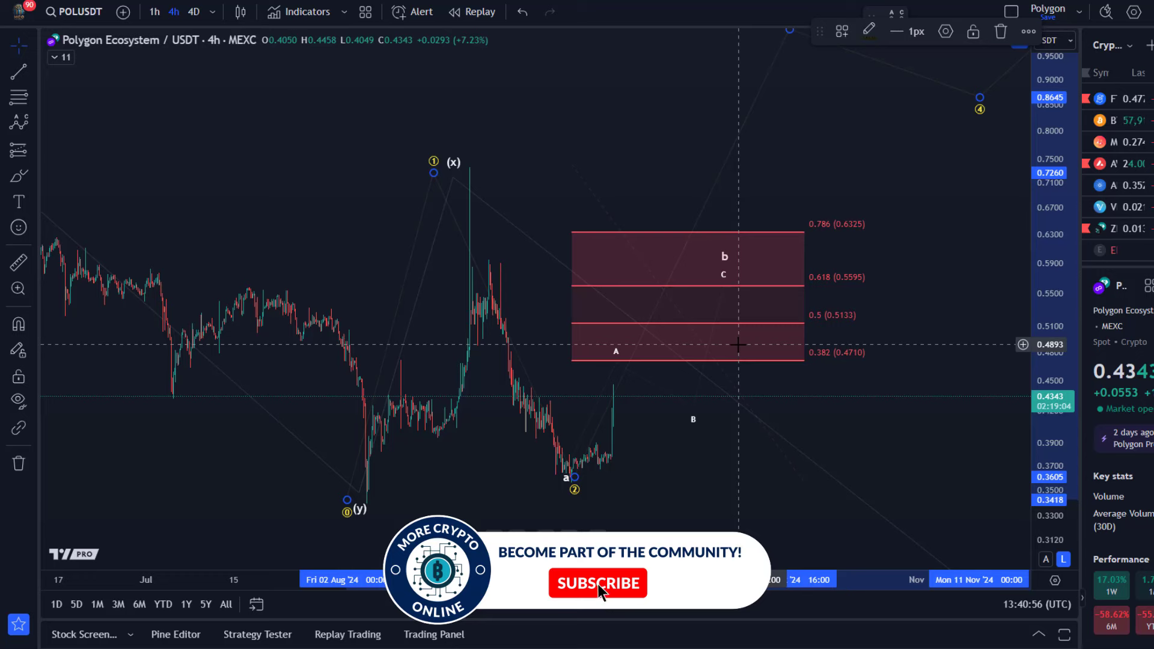
left_click(721, 257)
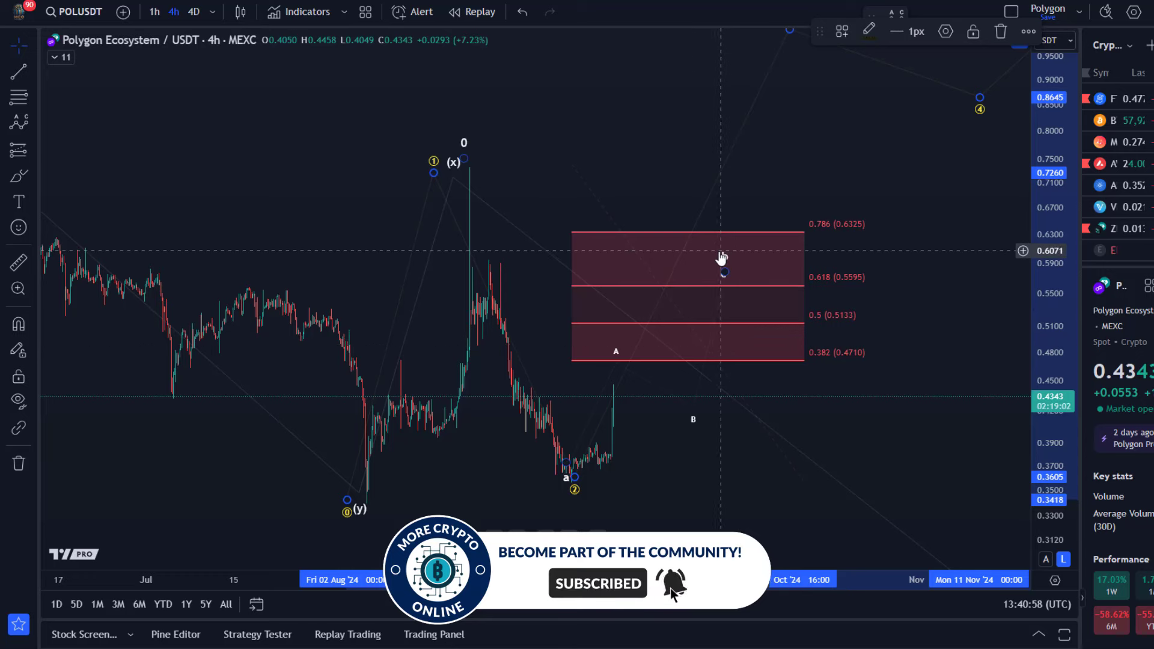
left_click(718, 252)
scroll(831, 372, "down", 5)
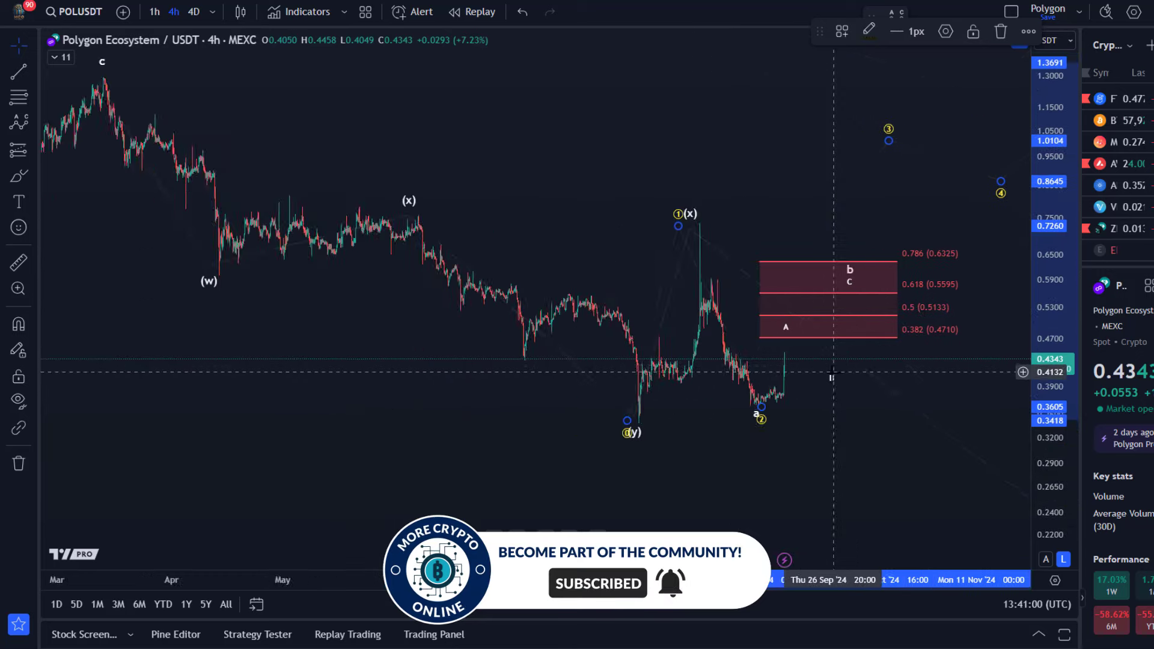
scroll(831, 373, "down", 4)
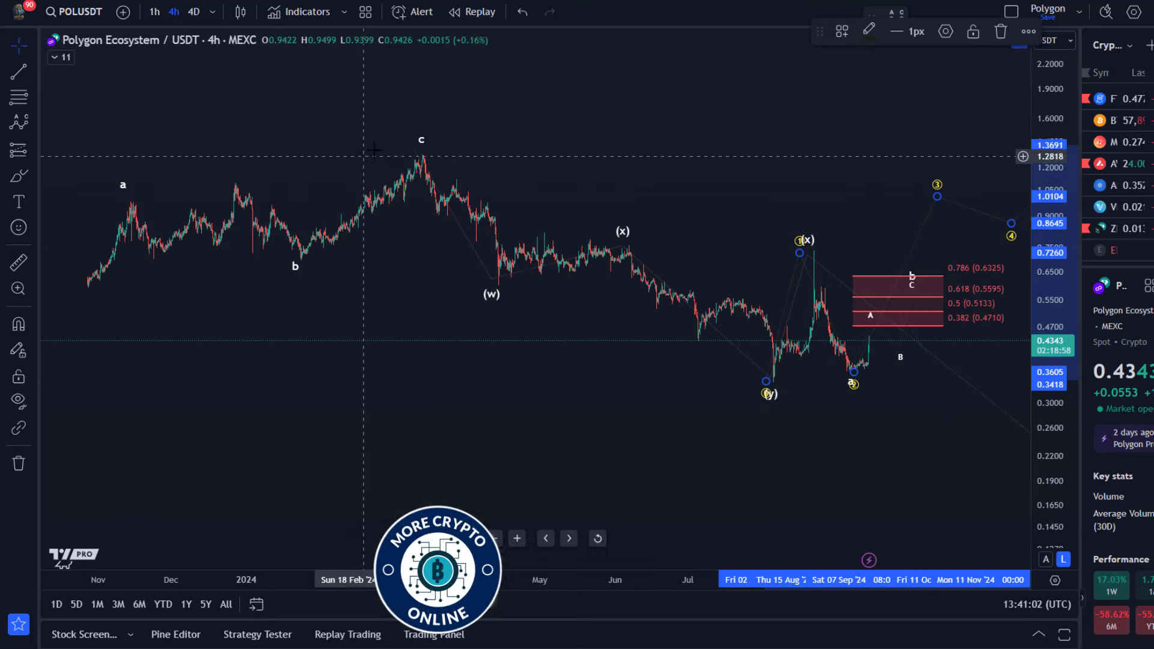
left_click_drag(763, 396, 520, 387)
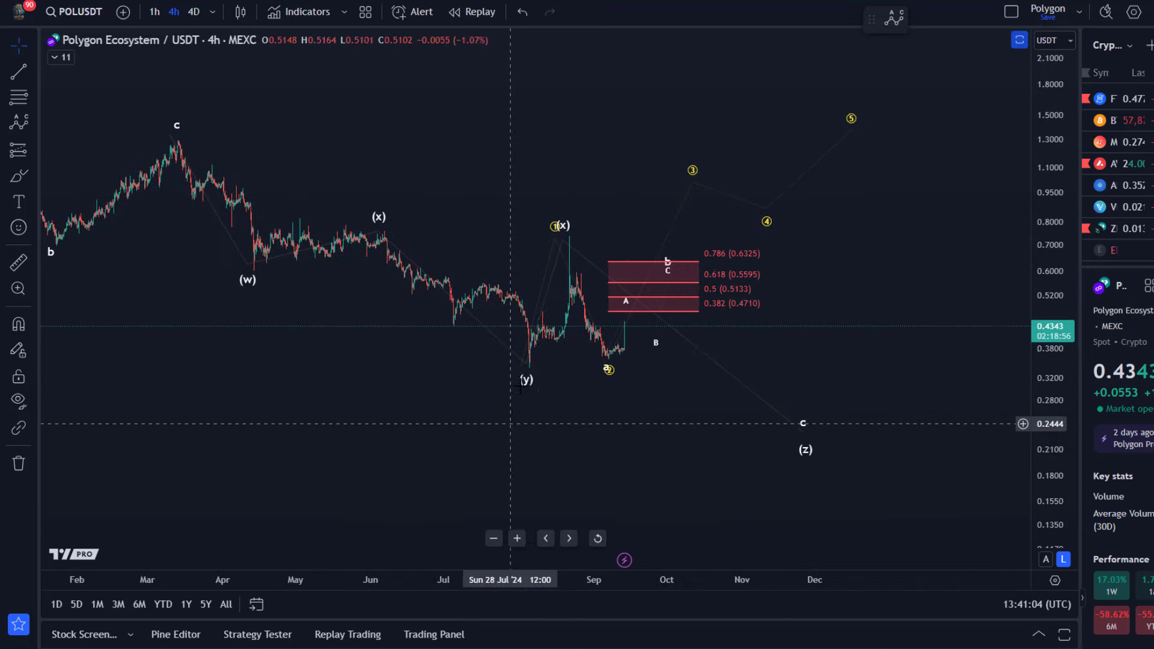
left_click_drag(627, 301, 705, 370)
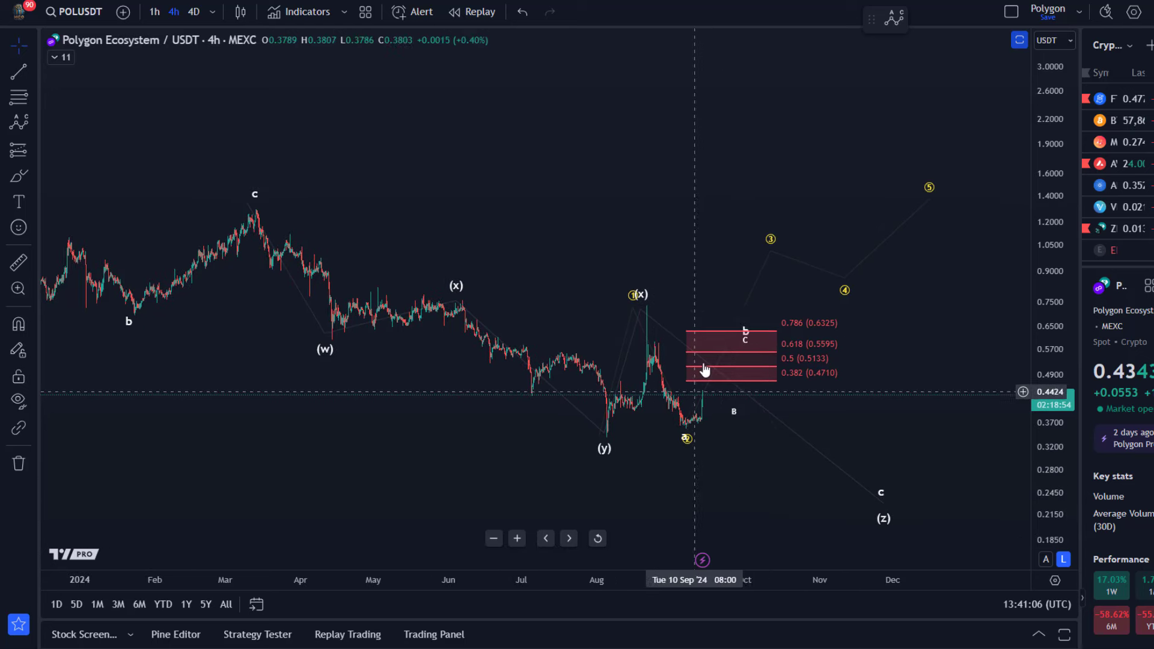
mouse_move(750, 331)
left_mouse_down()
mouse_move(746, 273)
mouse_move(748, 354)
mouse_move(745, 338)
left_mouse_up()
scroll(745, 347, "up", 3)
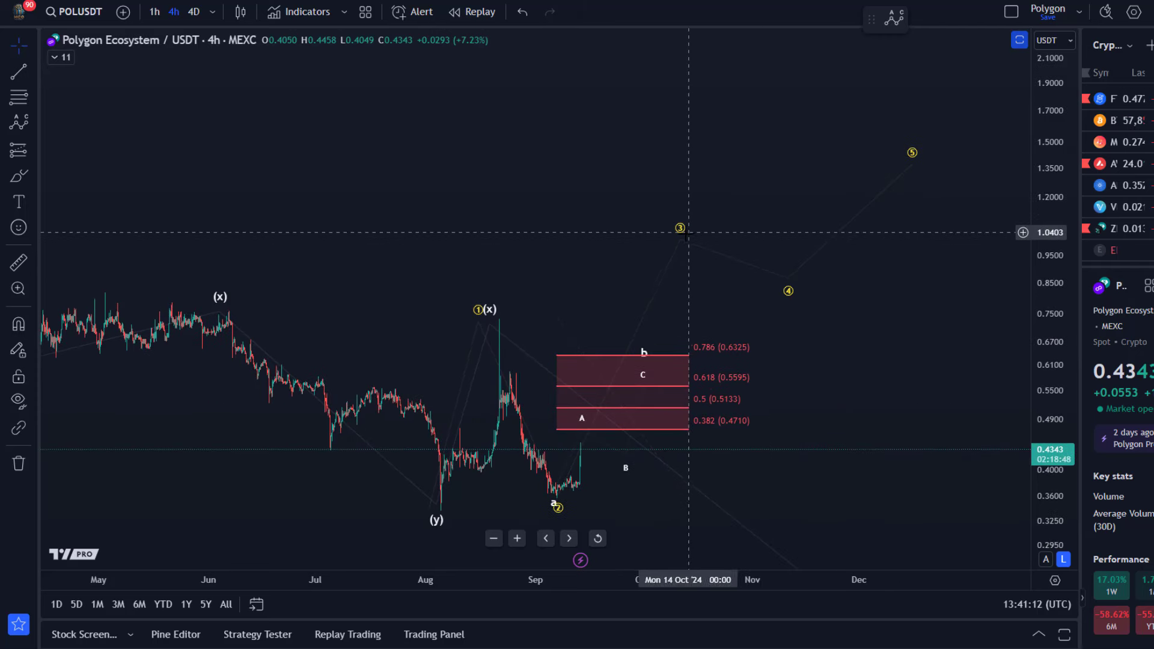
Step: Reshape projected waves 3–5, with wave 5 near 1.19, and shift the Fibonacci retracement later
mouse_move(681, 239)
left_mouse_down()
mouse_move(699, 229)
mouse_move(689, 231)
left_mouse_up()
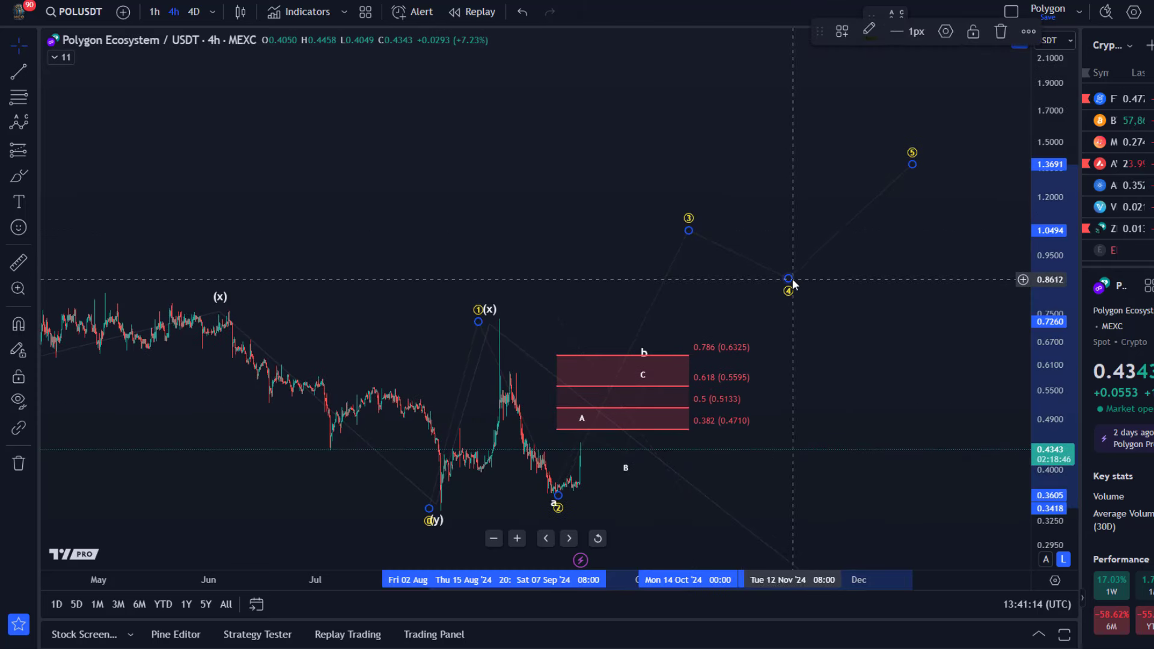
left_click_drag(788, 279, 777, 291)
left_click_drag(914, 166, 840, 201)
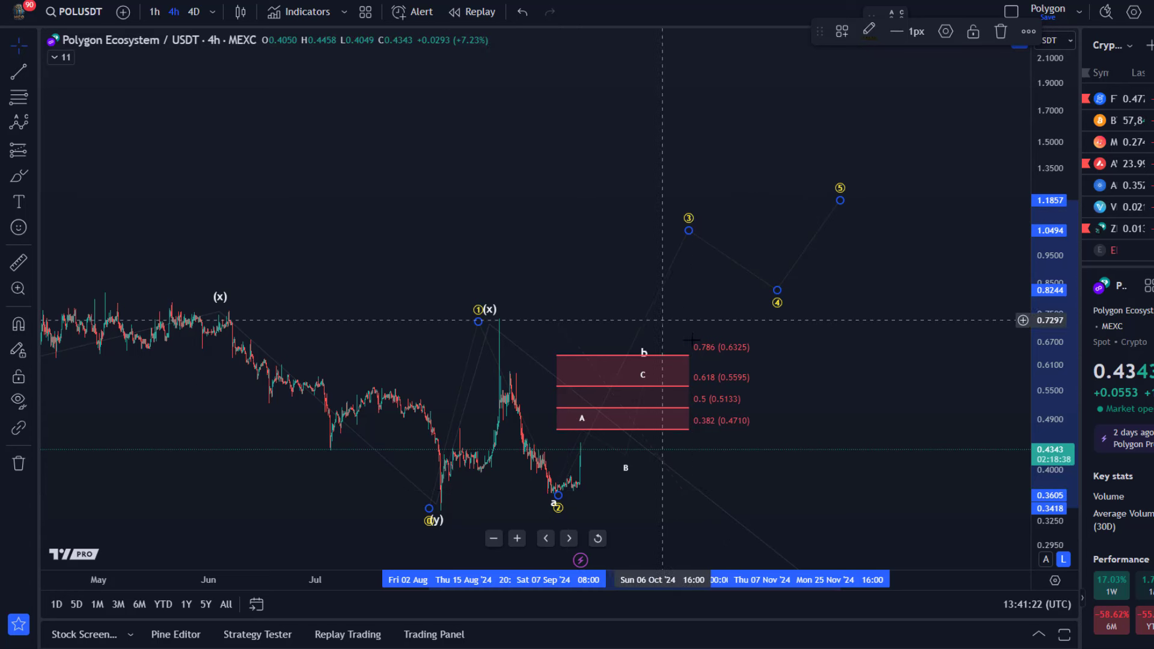
left_click(730, 358)
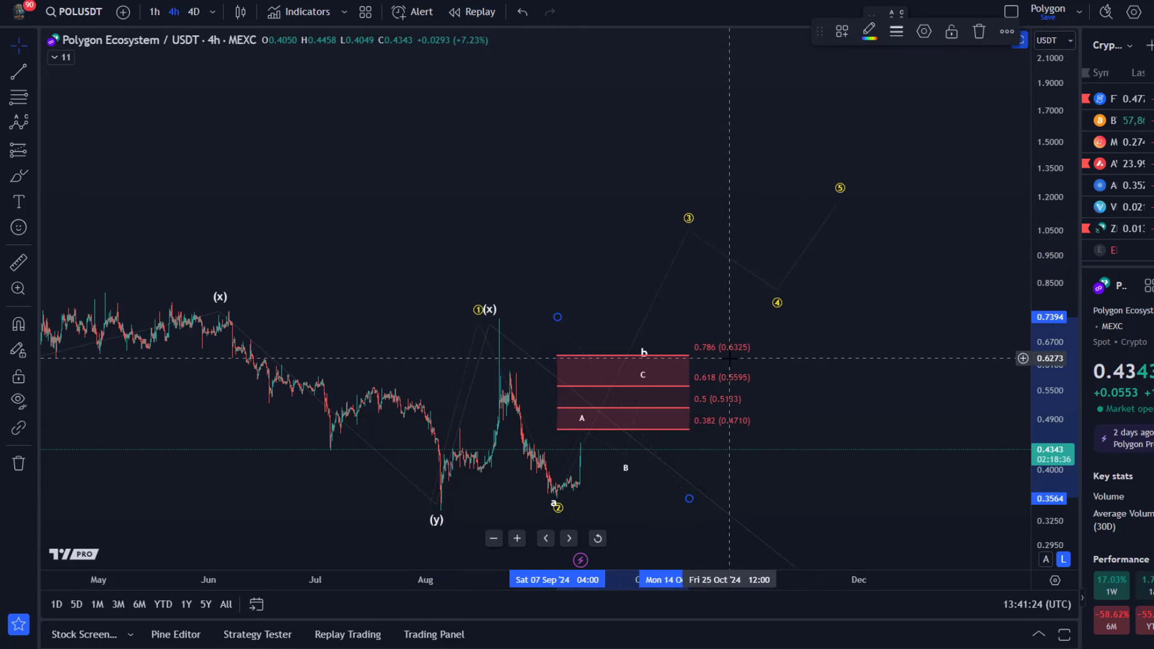
left_click_drag(729, 358, 750, 358)
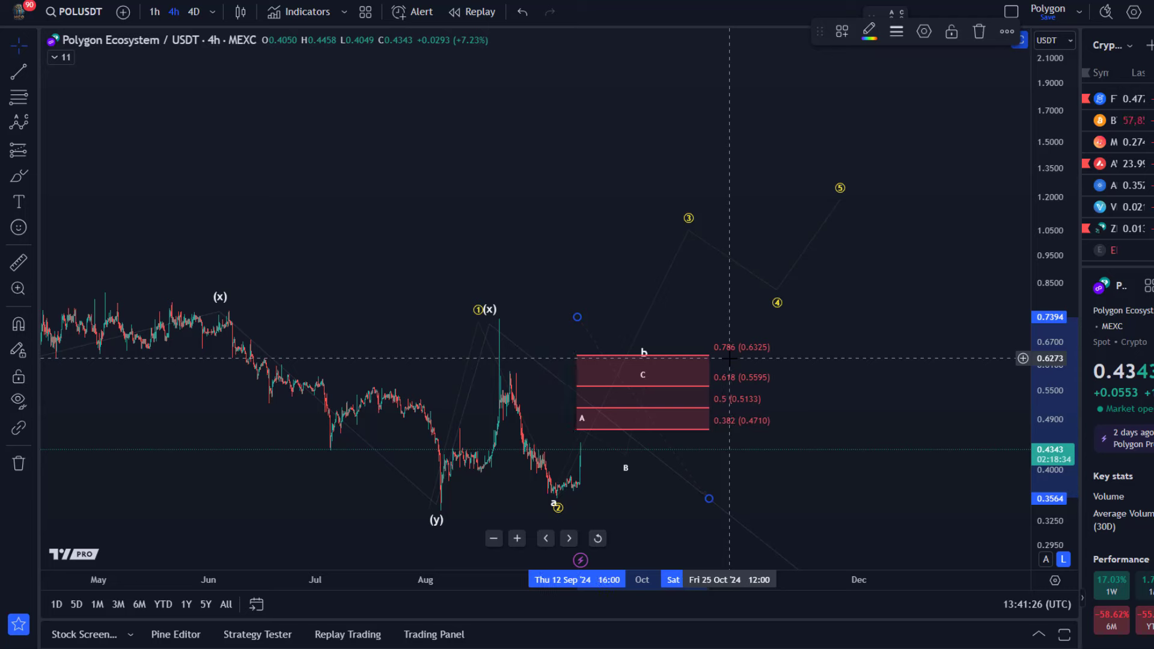
Step: Draw a new ABC correction from the recent low and align impulse waves ③ and ④ to it
left_click(19, 122)
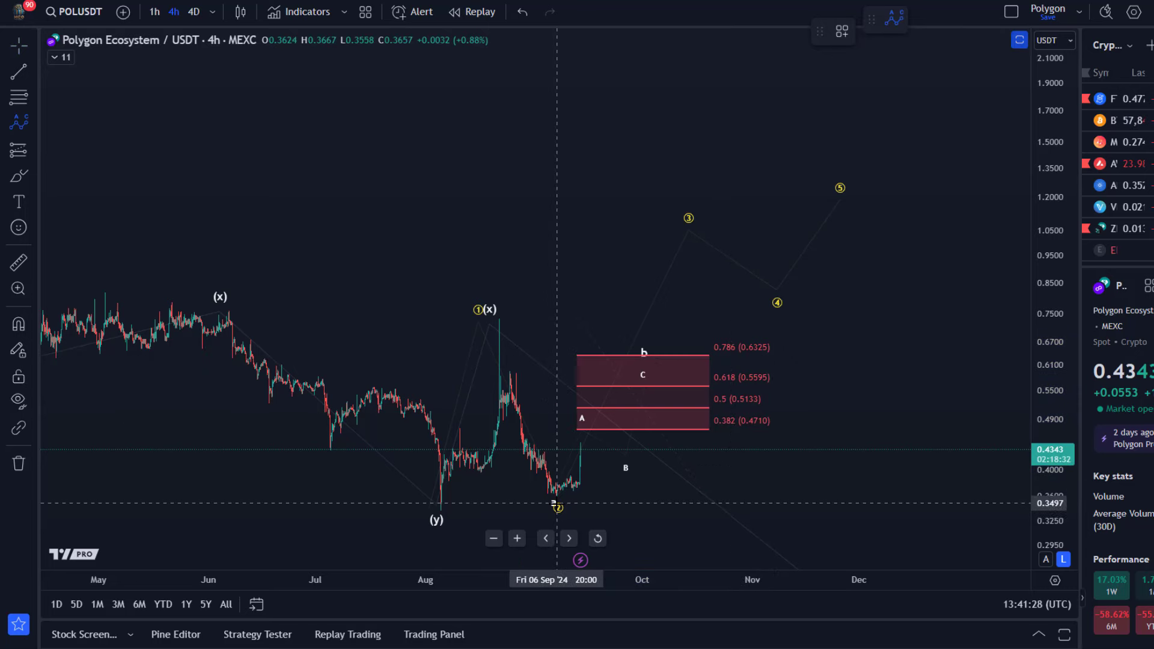
left_click(548, 498)
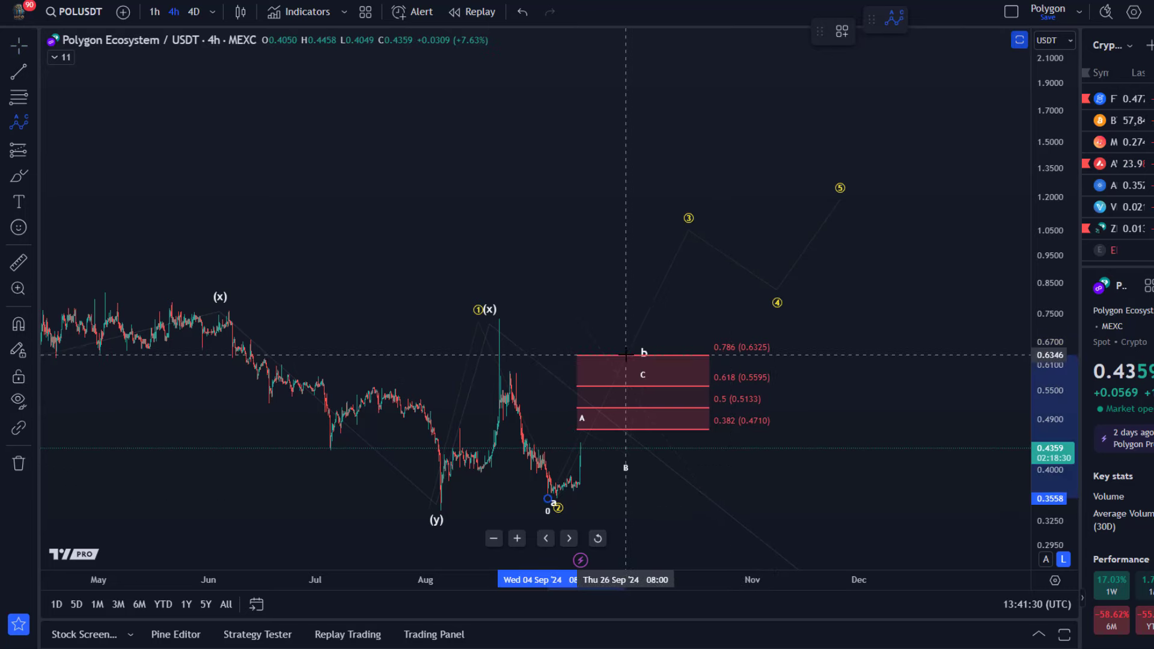
left_click(627, 353)
left_click(698, 433)
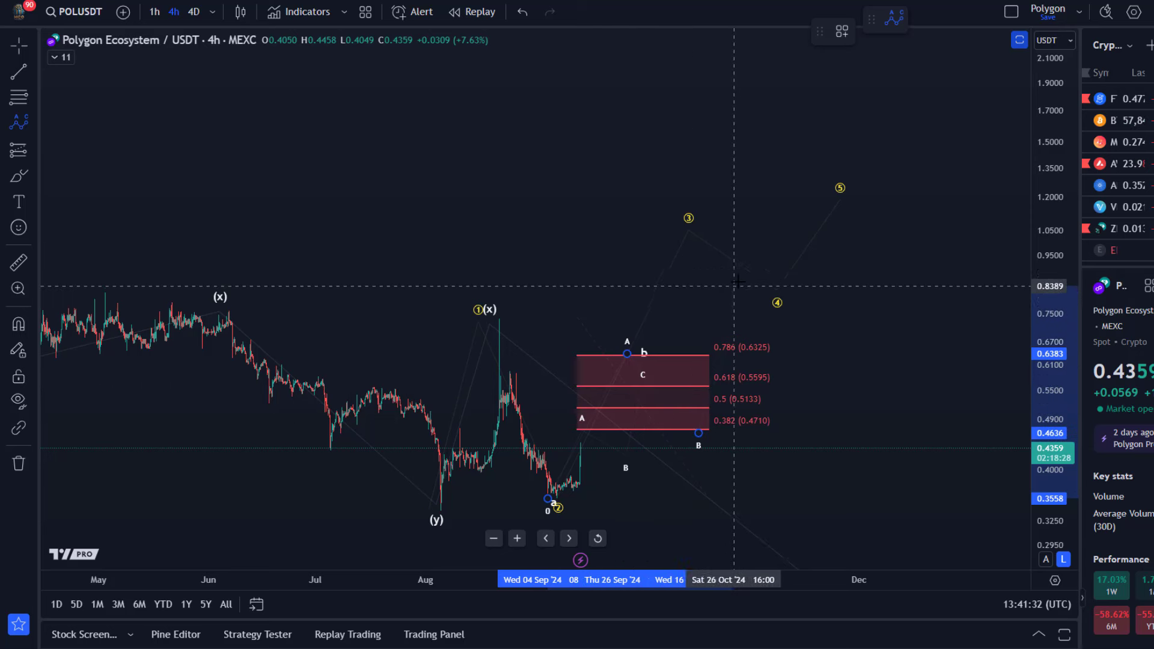
left_click(751, 264)
left_click_drag(689, 230, 751, 238)
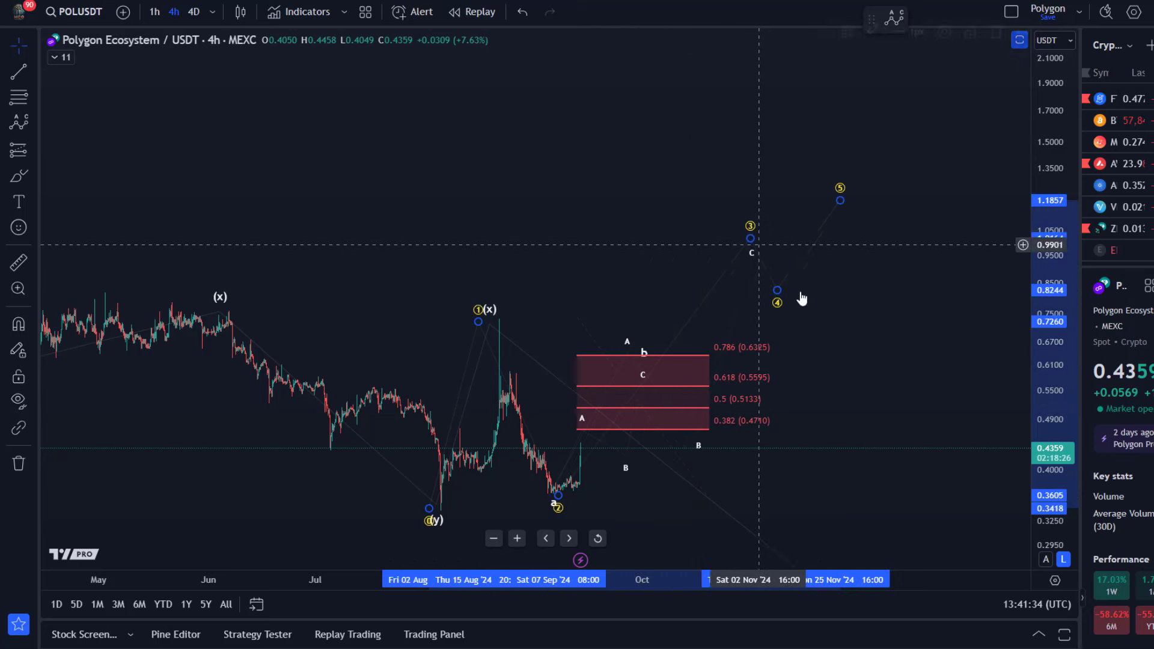
left_click_drag(783, 296, 814, 313)
Step: Colour the new correction wave yellow
left_click(752, 263)
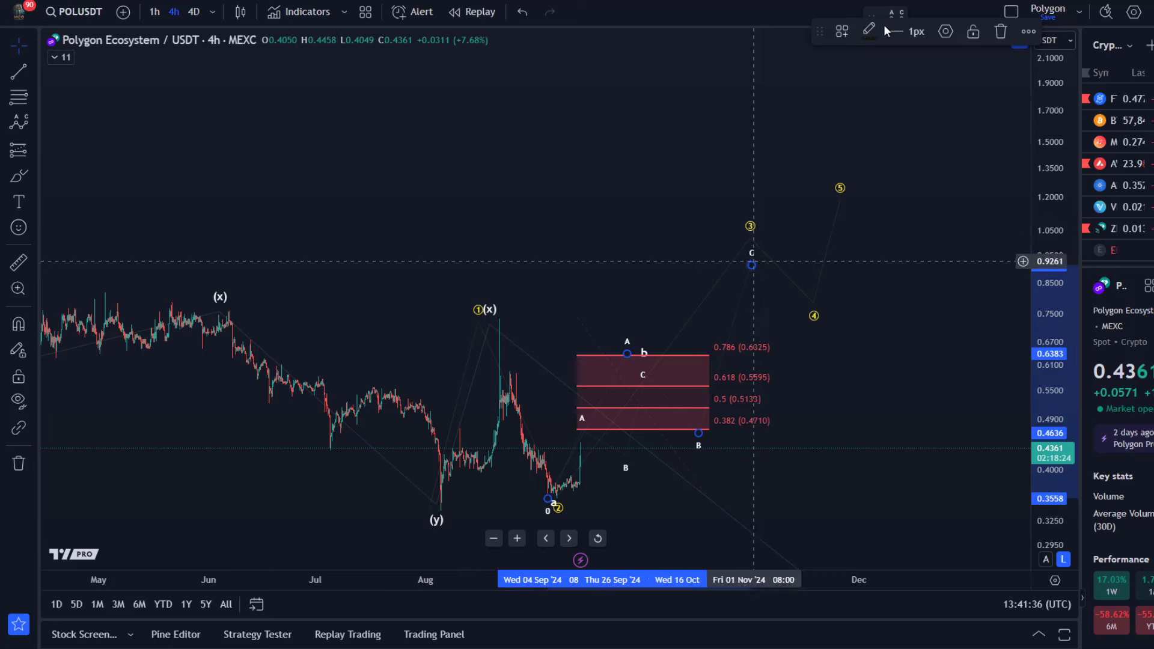
left_click(867, 31)
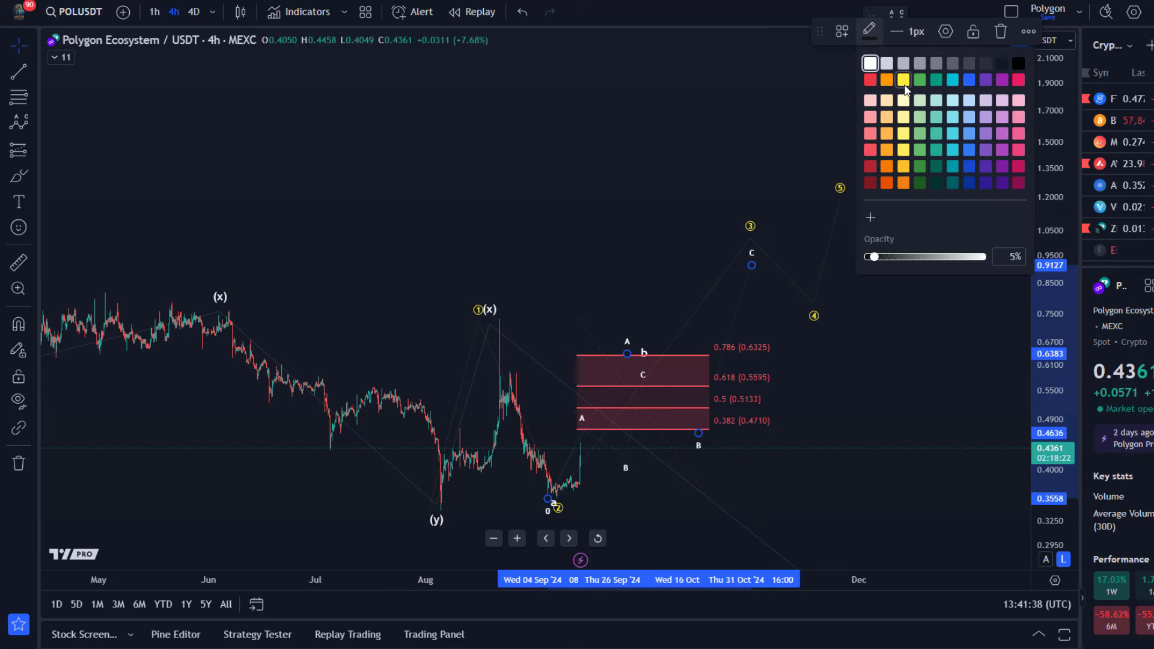
left_click(903, 82)
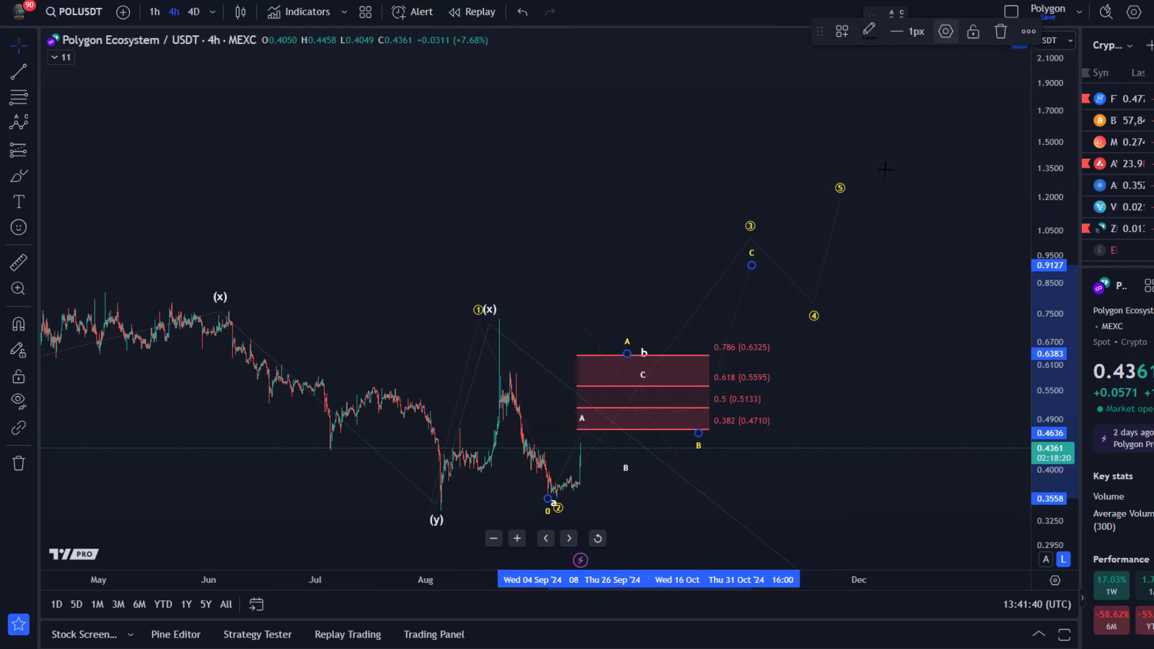
Step: Switch the correction's degree to (A)(B)(C) and place (A) on the 0.786 level
left_click(945, 31)
left_click(630, 372)
left_click(595, 467)
left_click(737, 423)
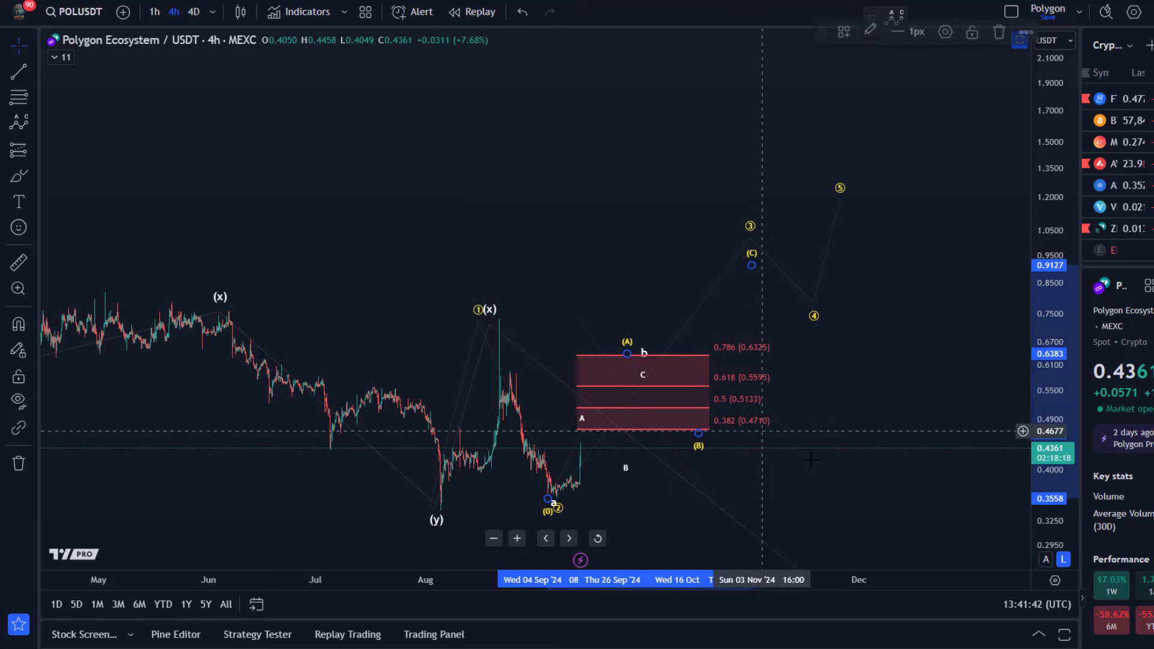
left_click_drag(627, 354, 661, 368)
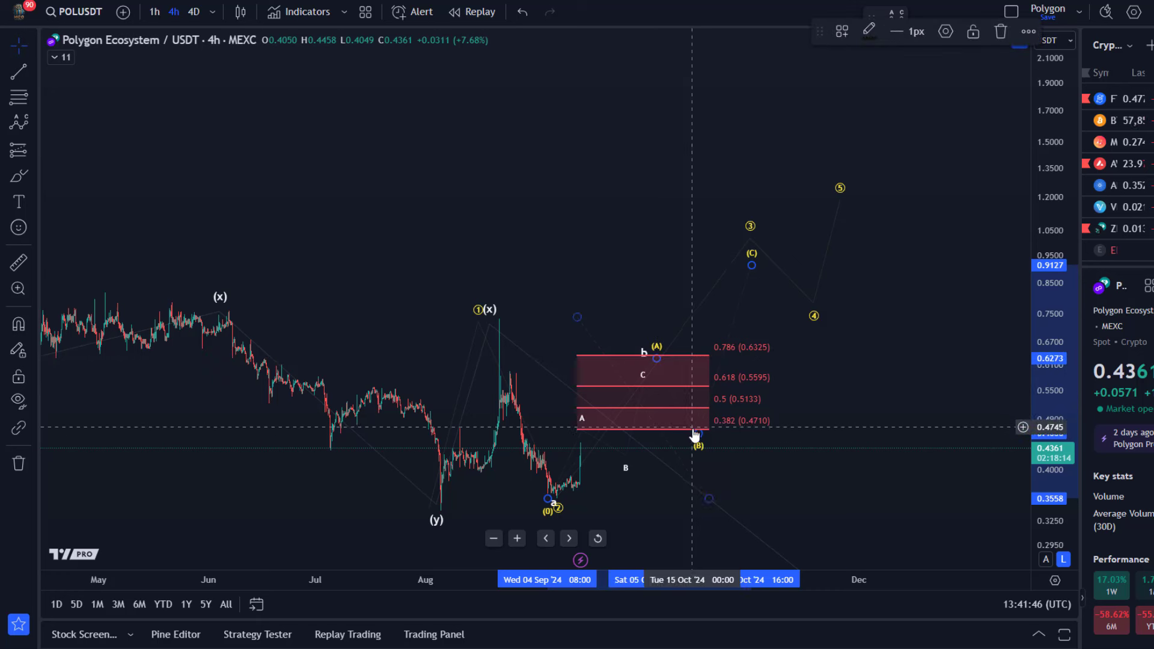
left_click(706, 426)
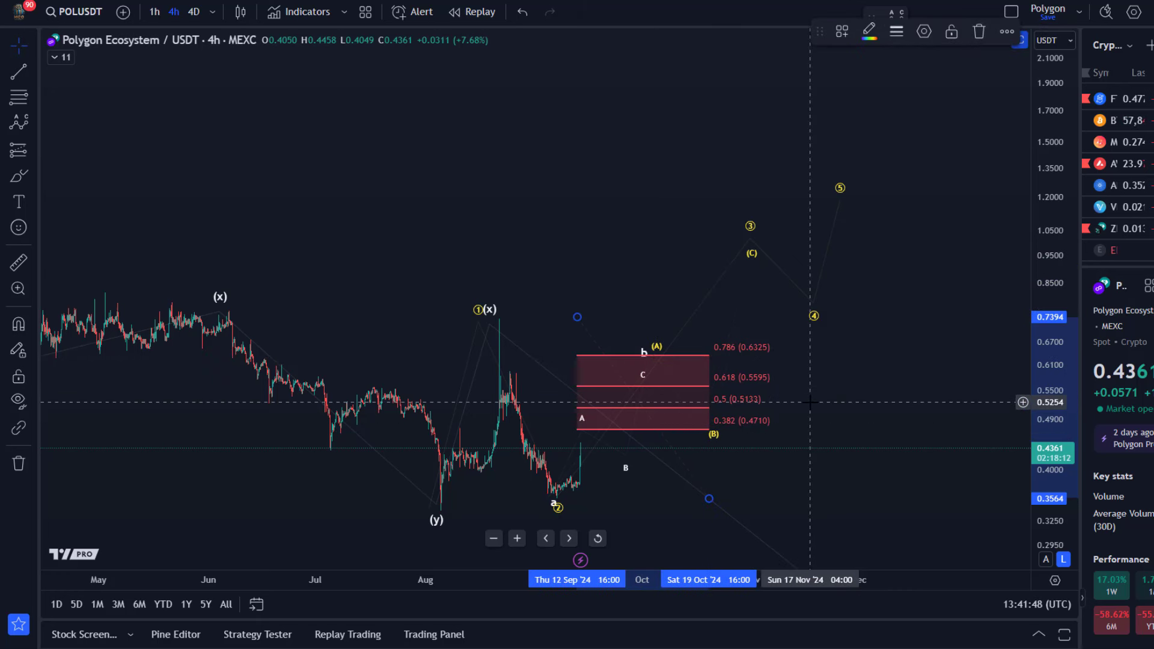
Step: Nudge the Fibonacci retracement one step right and settle (B) on the 0.382 level
key("Right")
key("Right")
key("Right")
key("Right")
key("Right")
key("Right")
key("Right")
key("Right")
key("Right")
key("Right")
key("Right")
key("Right")
key("Right")
key("Right")
key("Right")
key("Right")
key("Right")
key("Right")
key("Right")
key("Right")
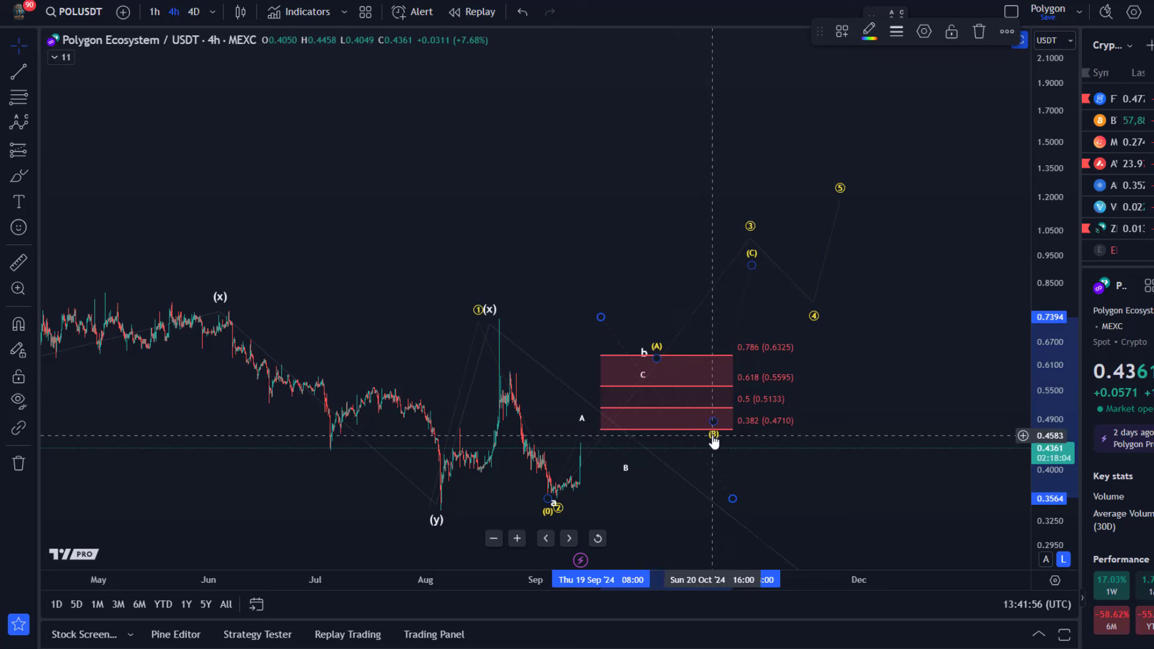
left_click_drag(714, 440, 710, 431)
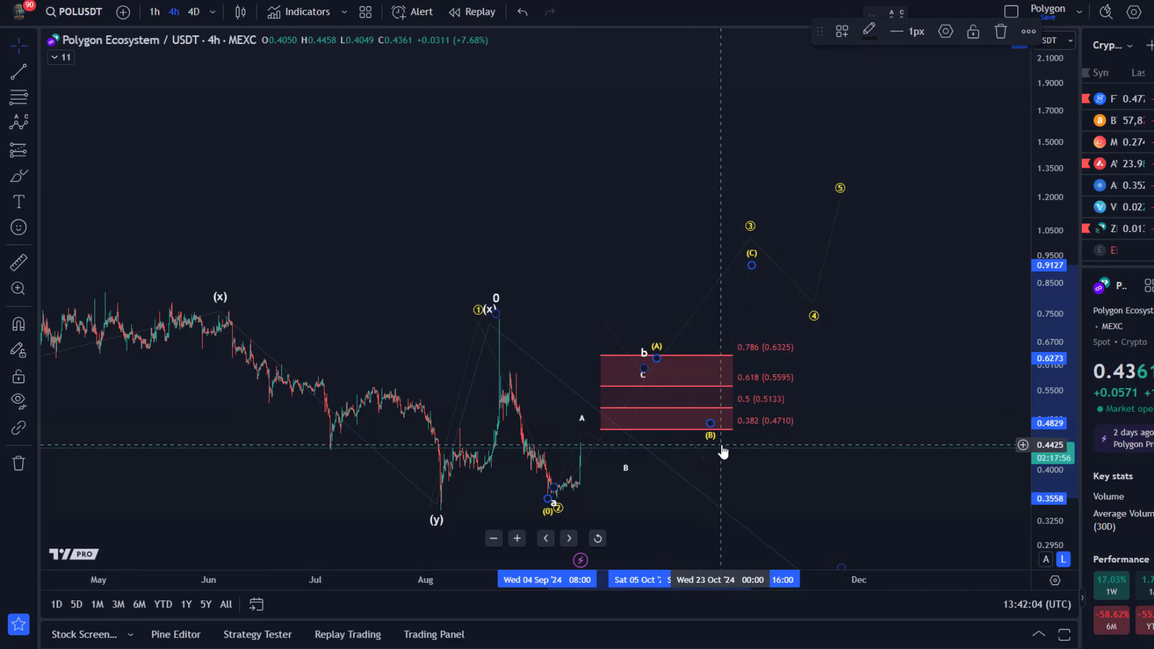
left_click_drag(711, 425, 711, 414)
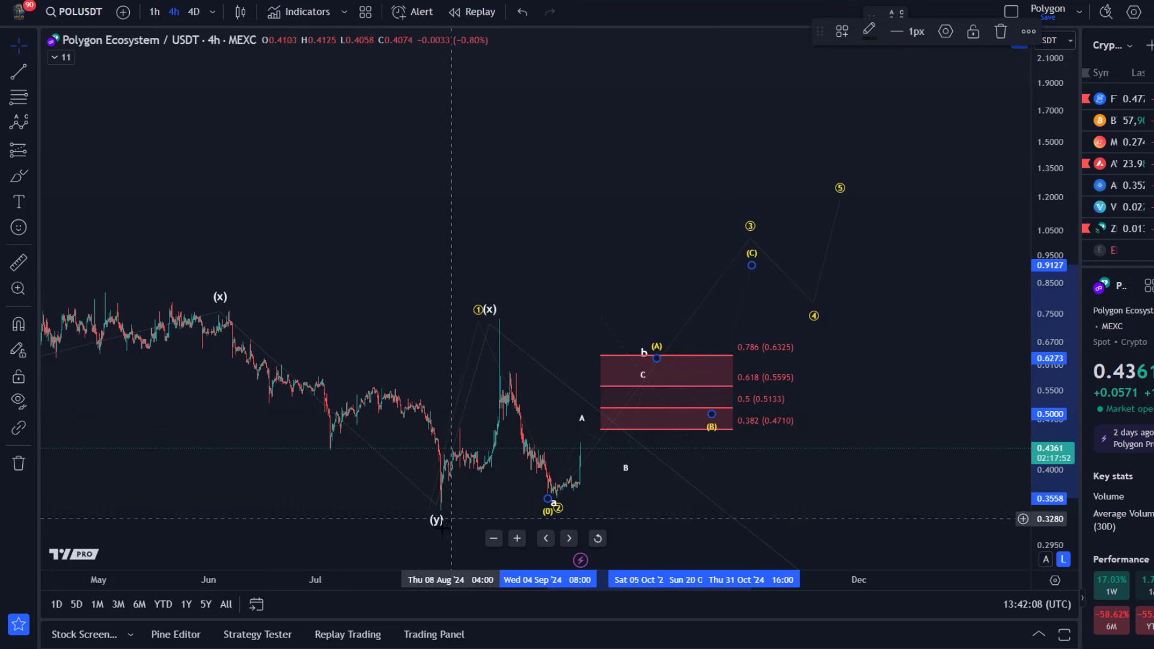
Step: Draw a new correction from the (y) low with (A) and (B) points, then adjust its starting point
left_click(18, 122)
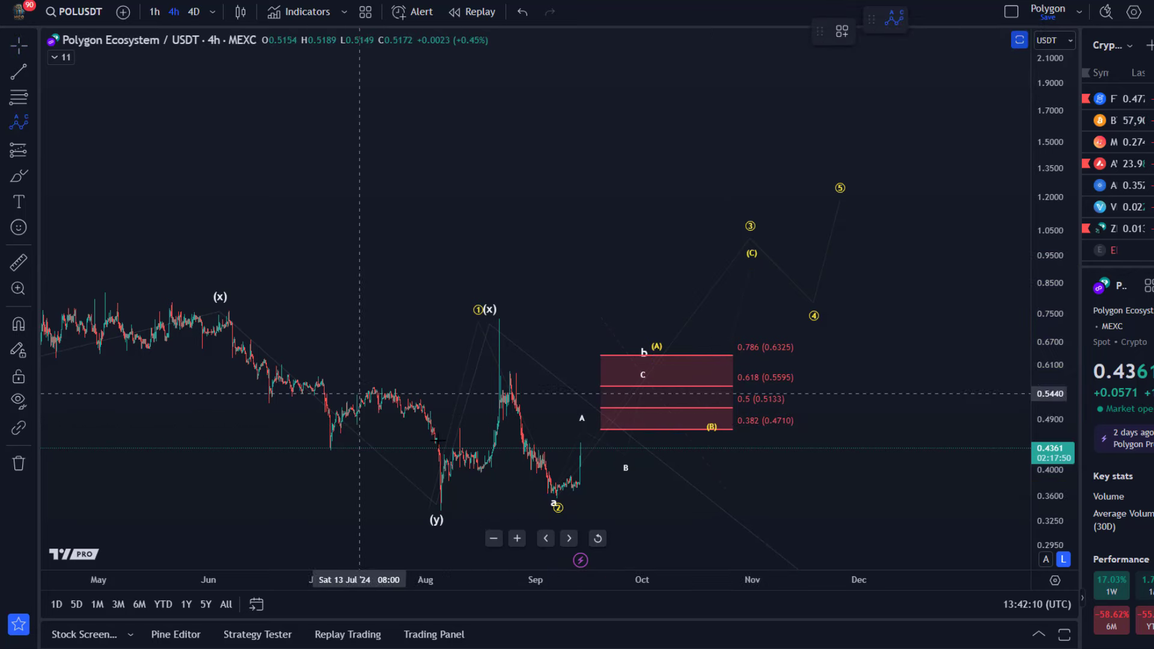
left_click(434, 521)
left_click(452, 426)
left_click(478, 470)
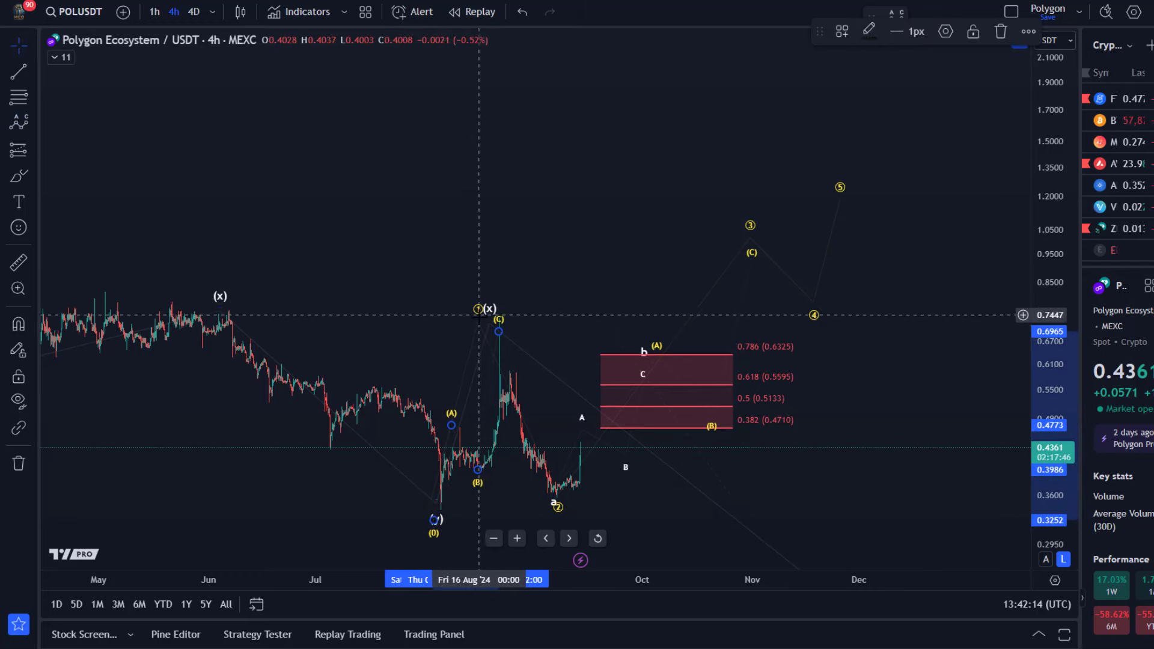
mouse_move(492, 312)
left_mouse_down()
mouse_move(509, 312)
mouse_move(498, 303)
left_mouse_up()
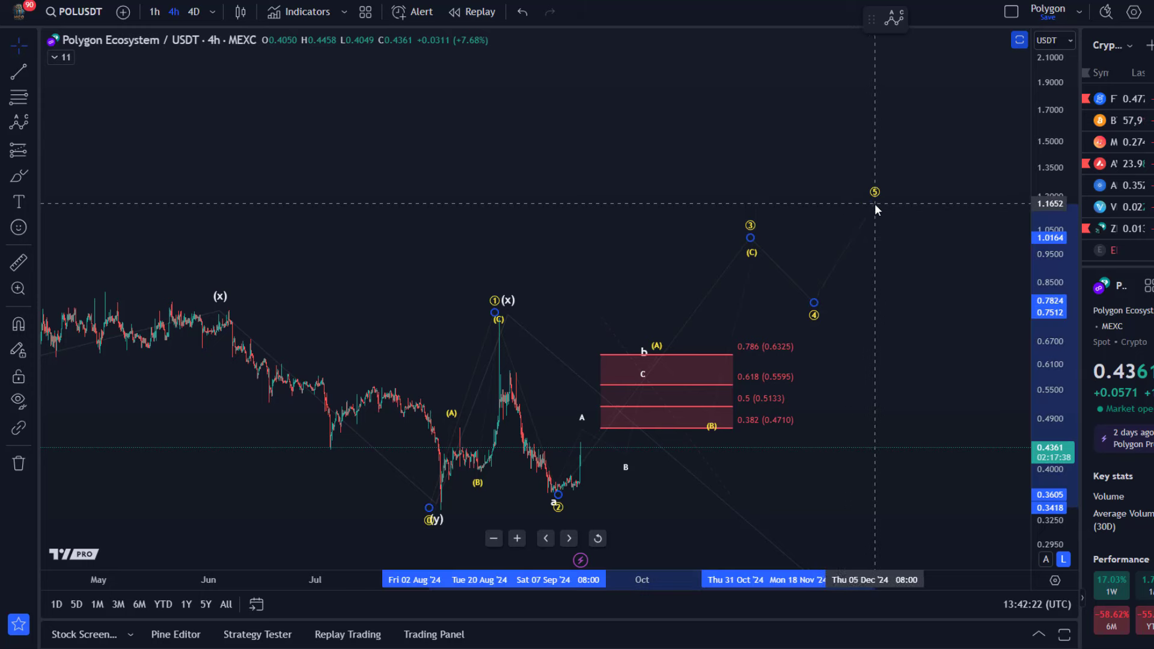
left_click_drag(779, 144, 635, 160)
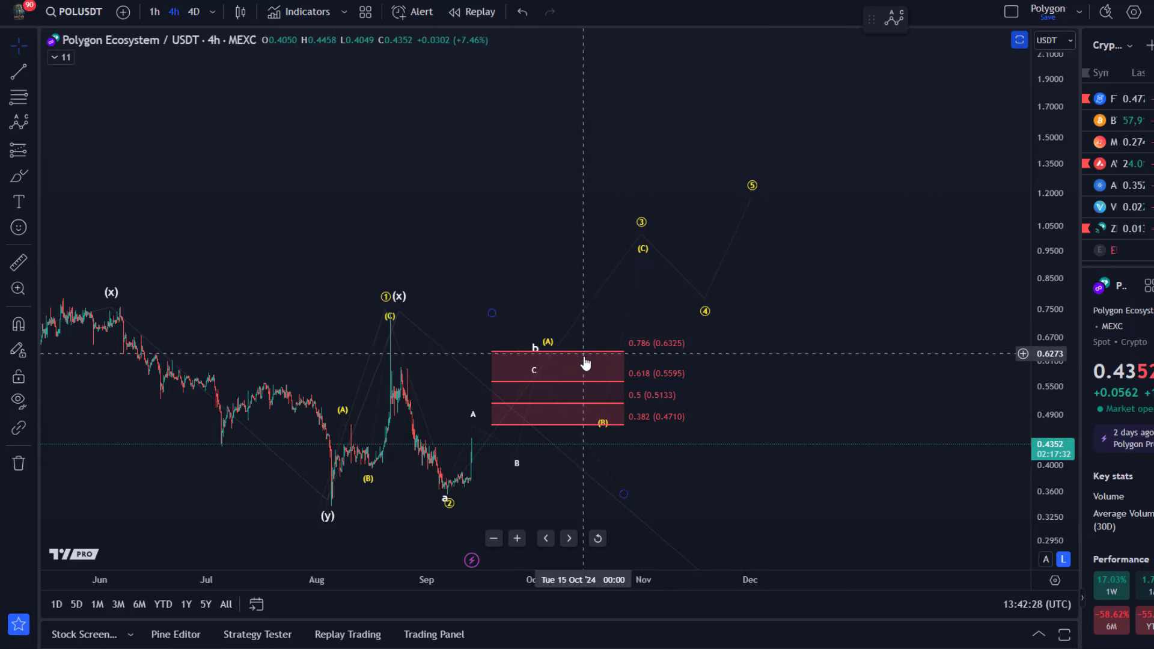
left_click(18, 176)
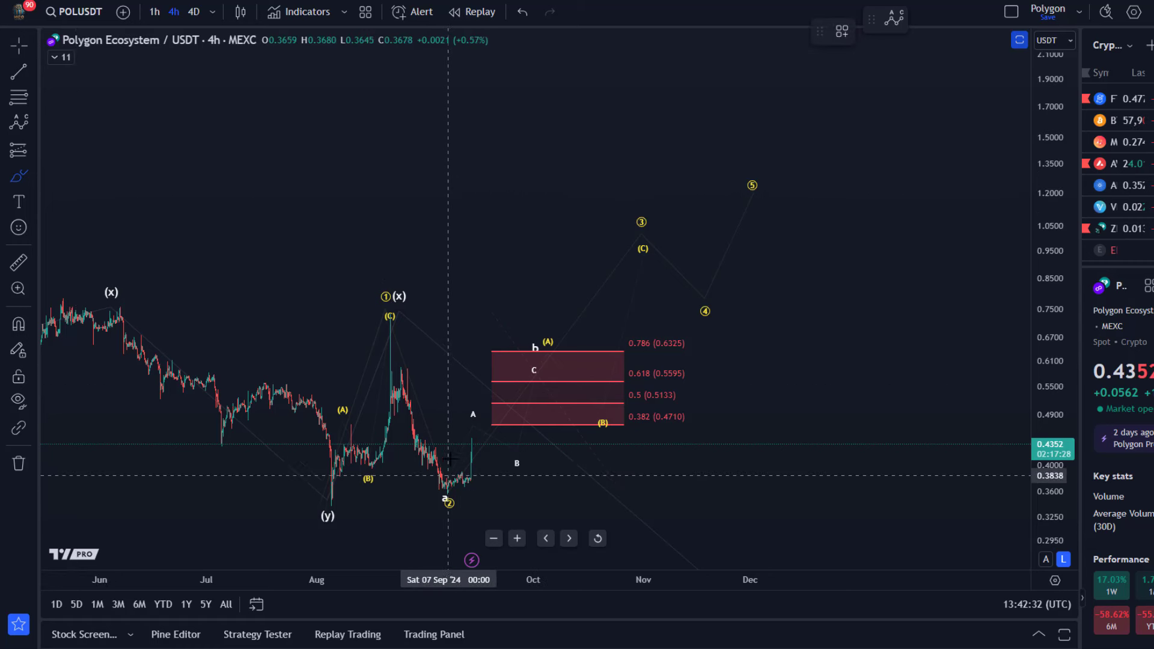
mouse_move(449, 469)
left_mouse_down()
mouse_move(512, 449)
mouse_move(546, 358)
mouse_move(598, 411)
left_mouse_up()
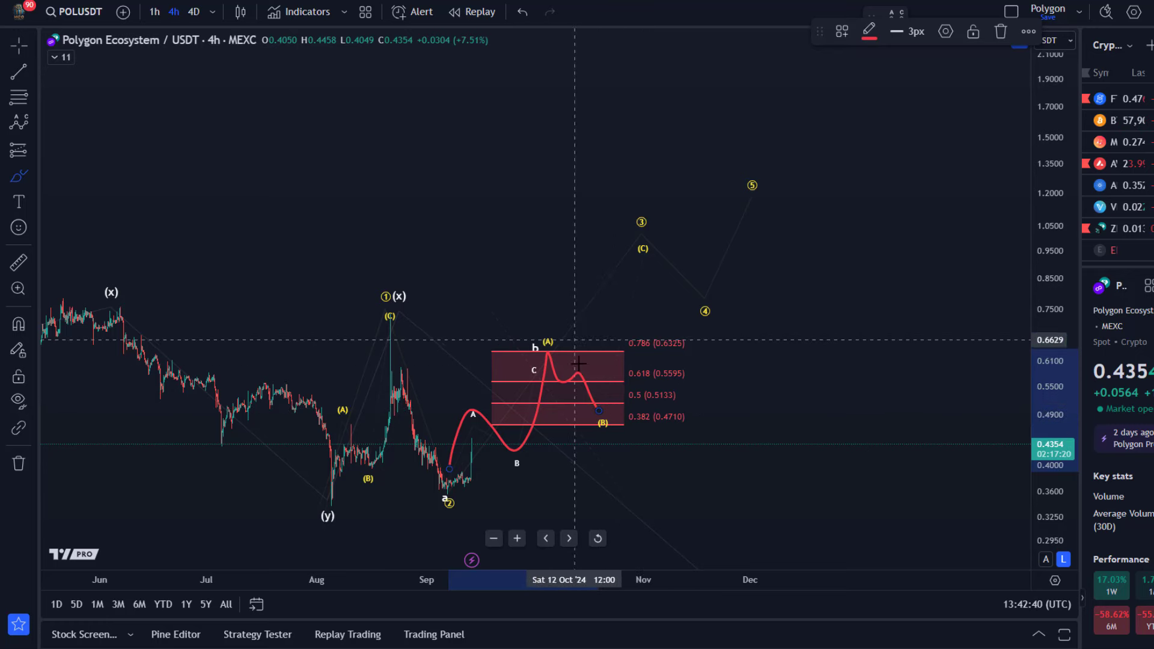
left_click_drag(603, 424, 637, 237)
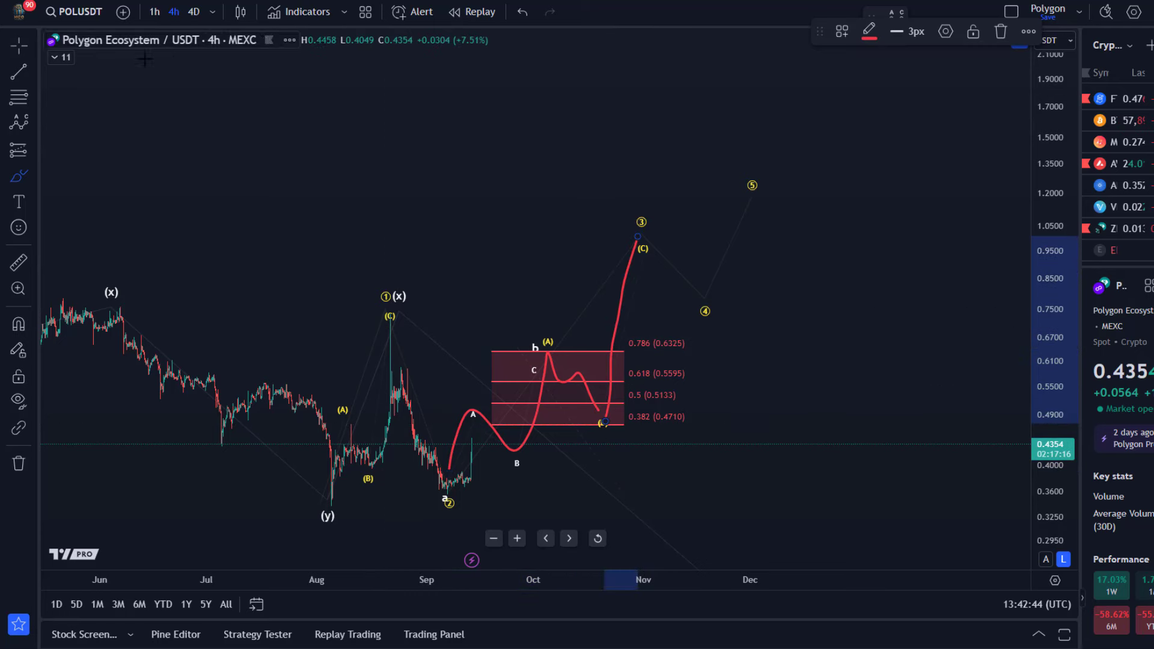
left_click(521, 14)
left_click(520, 14)
left_click(520, 14)
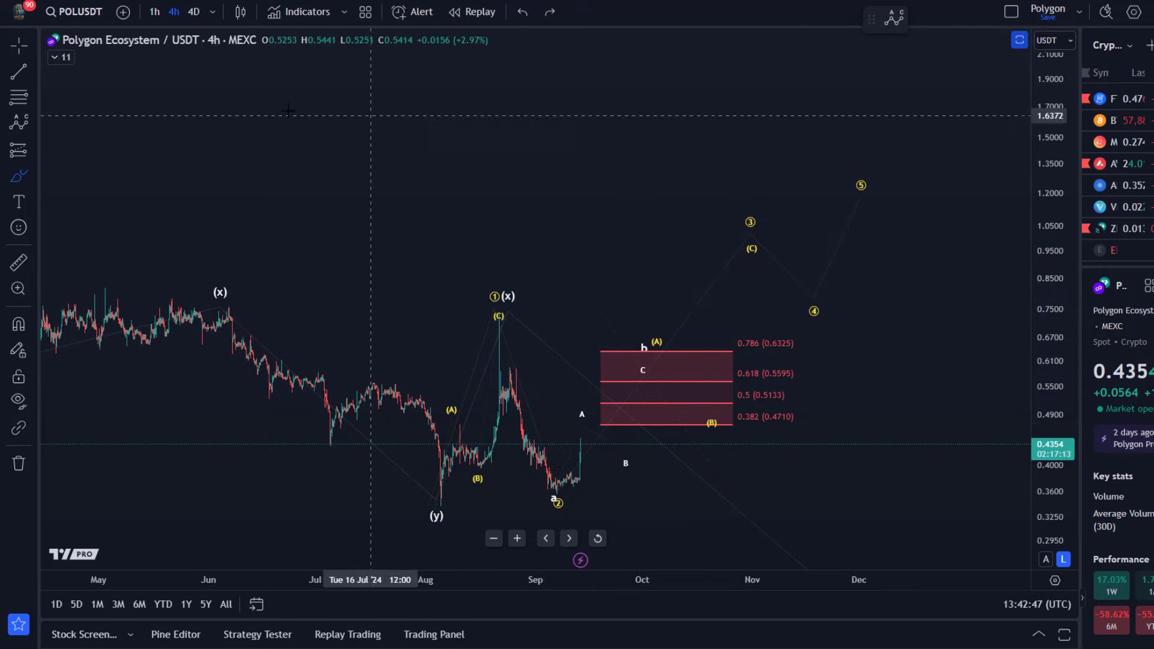
left_click(35, 98)
left_click(110, 147)
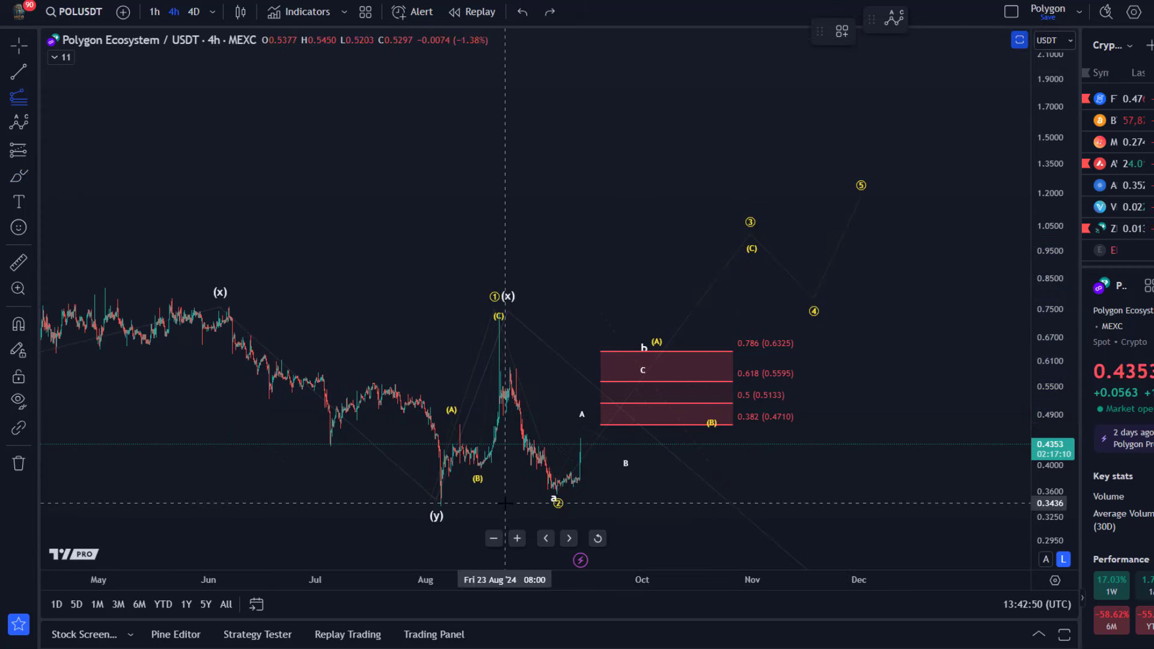
left_click(511, 505)
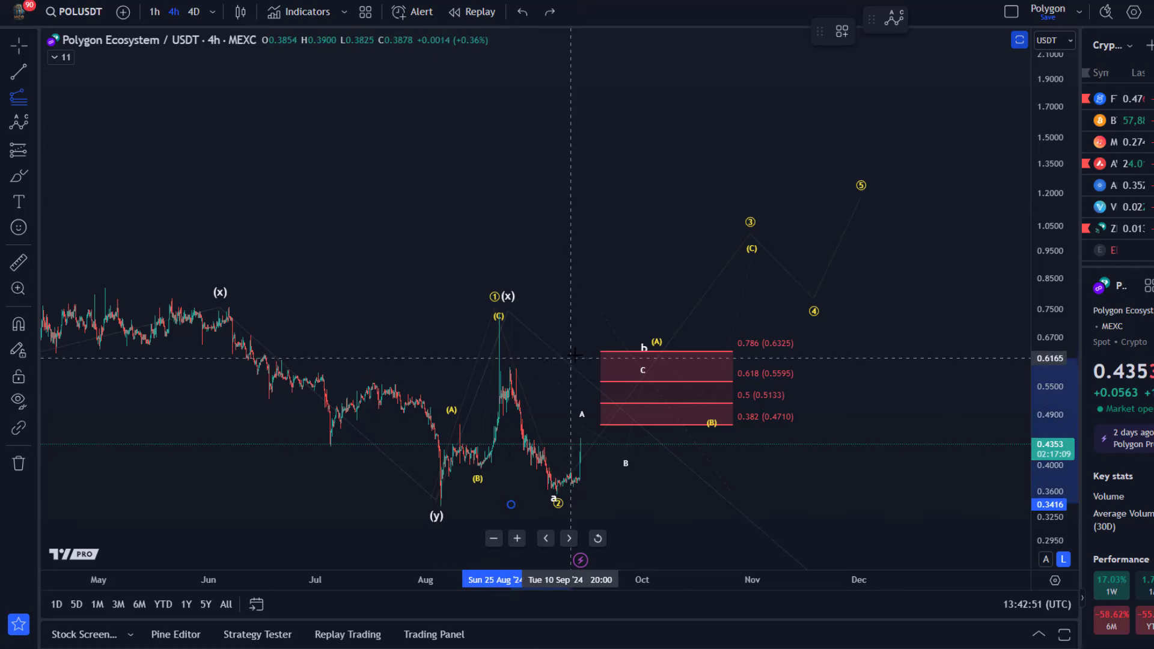
left_click(577, 314)
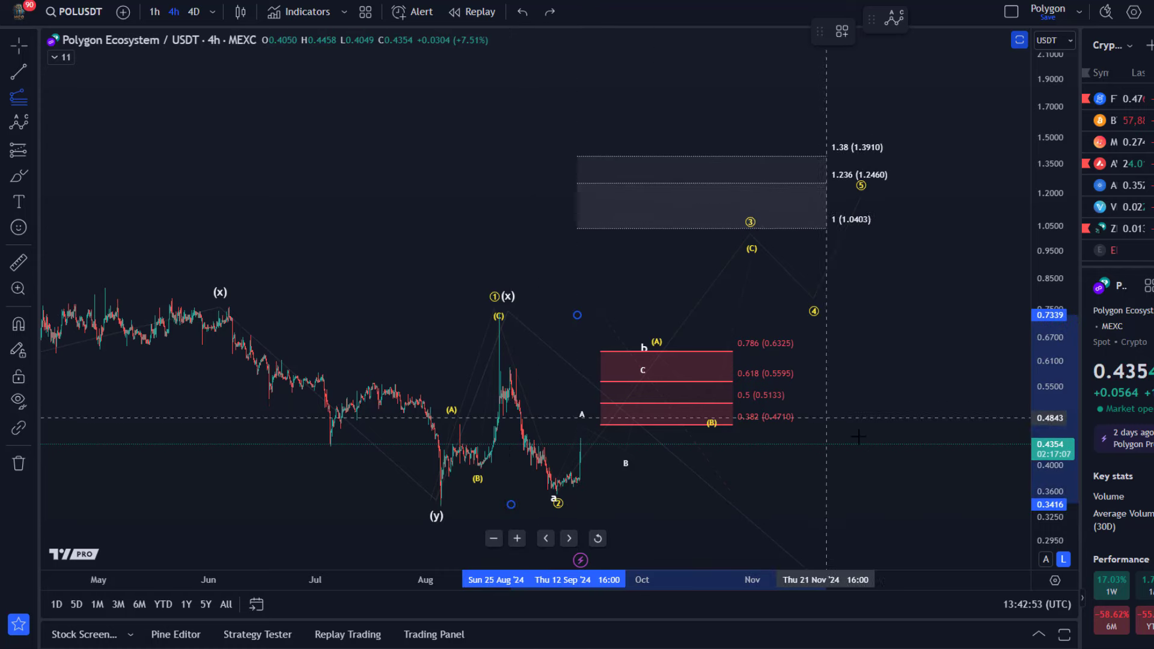
left_click(872, 495)
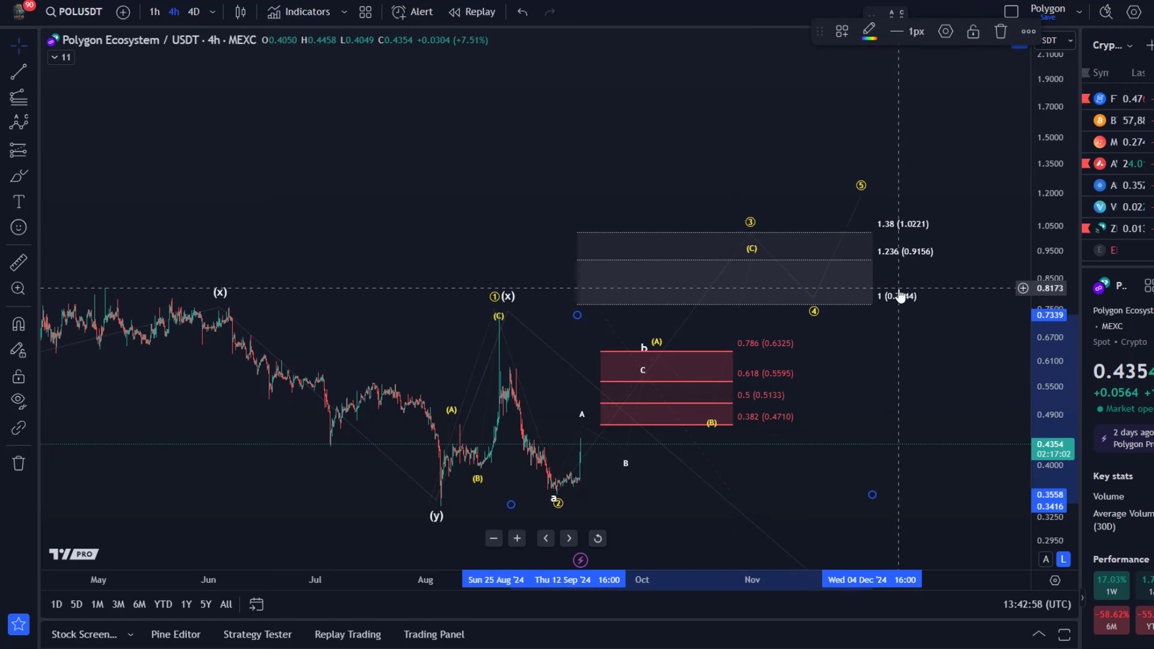
key("Delete")
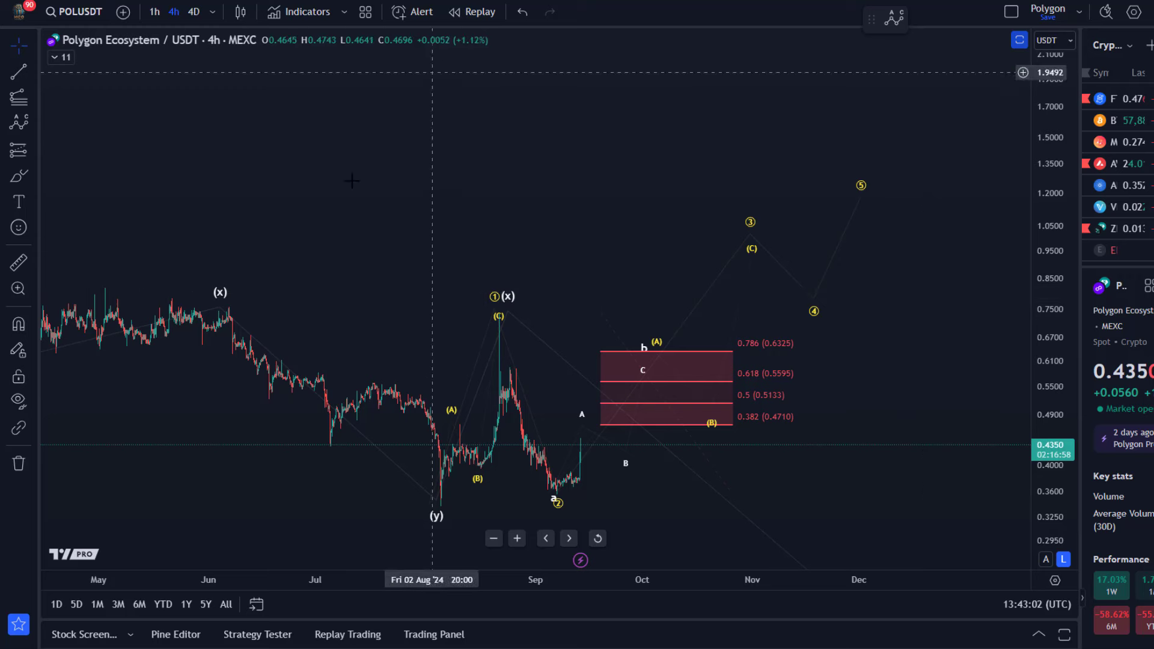
left_click(97, 20)
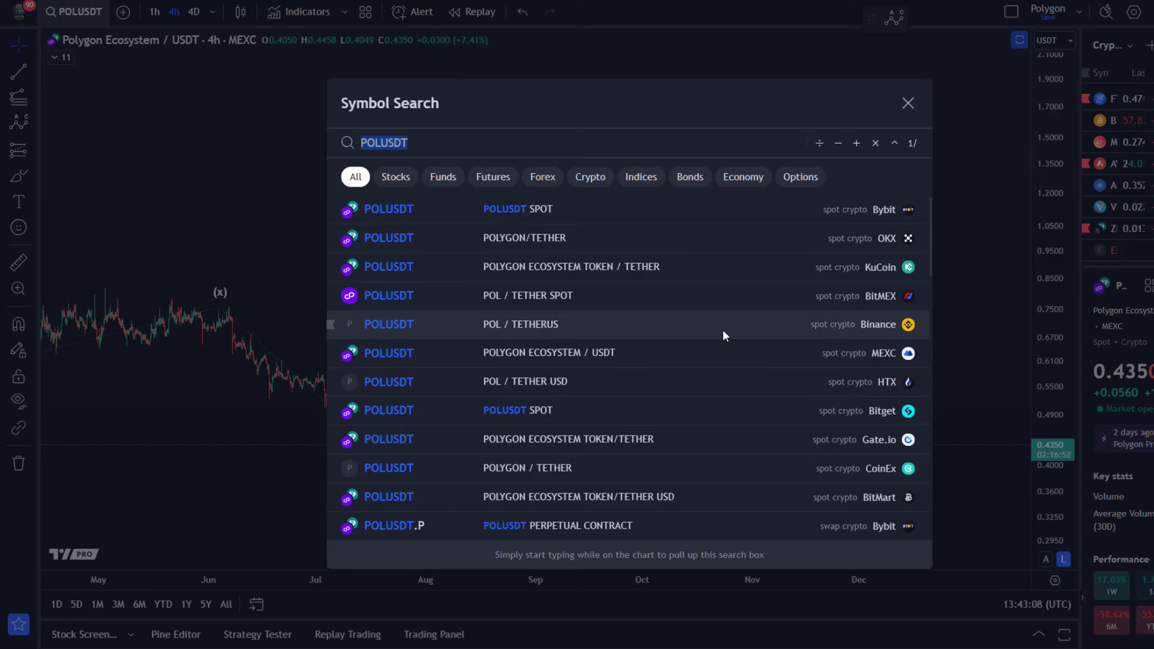
scroll(722, 330, "down", 2)
scroll(697, 415, "up", 2)
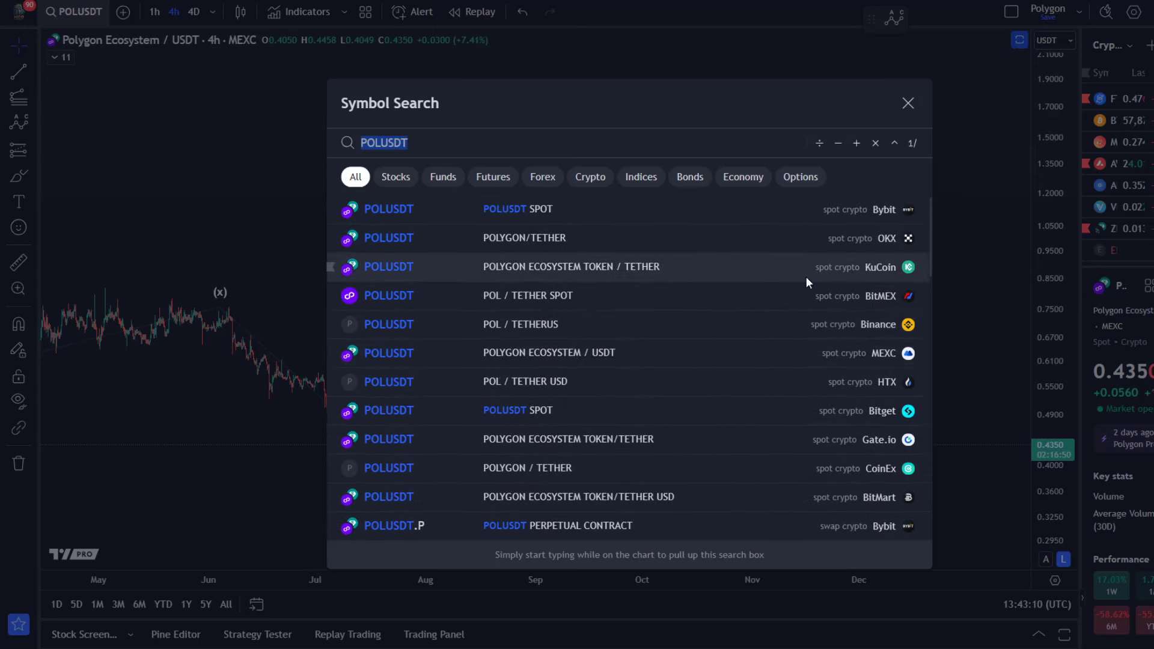
left_click(972, 349)
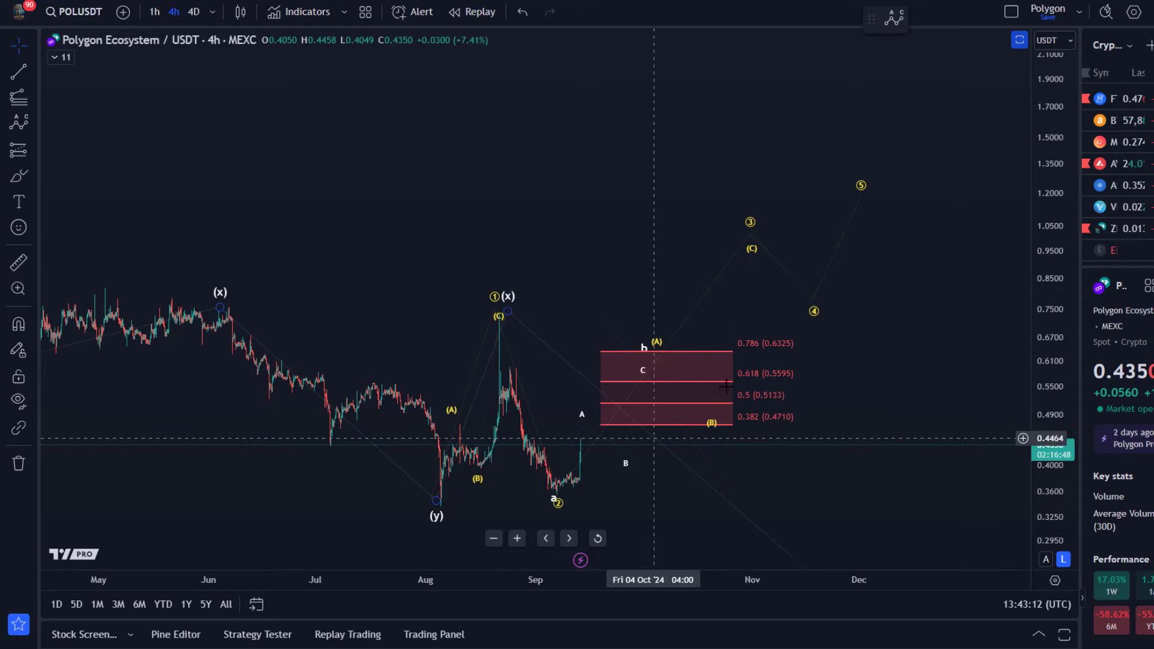